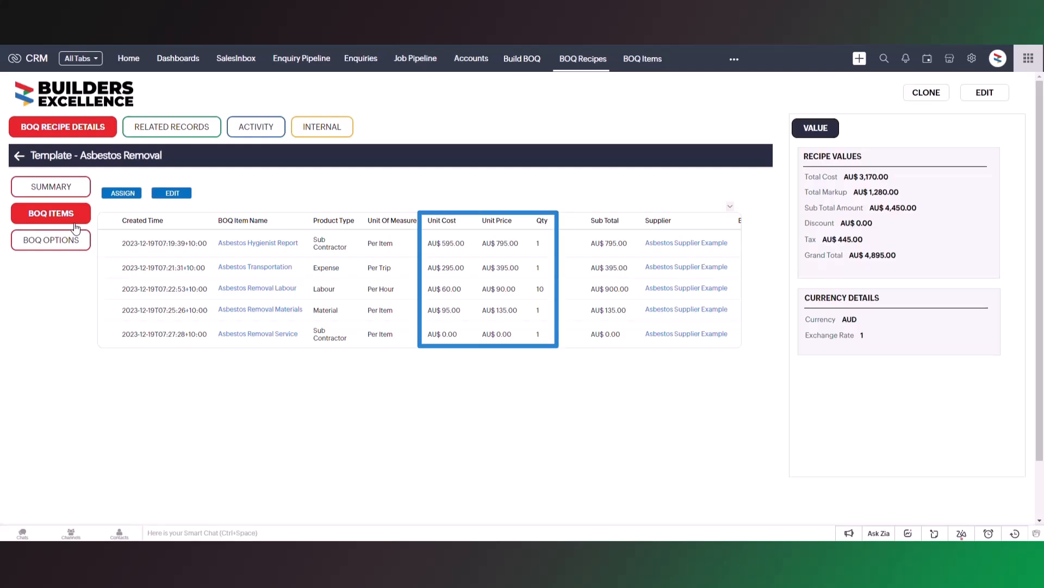
{"action": "left_click", "coordinate": [248, 294]}
{"action": "left_click", "coordinate": [211, 190]}
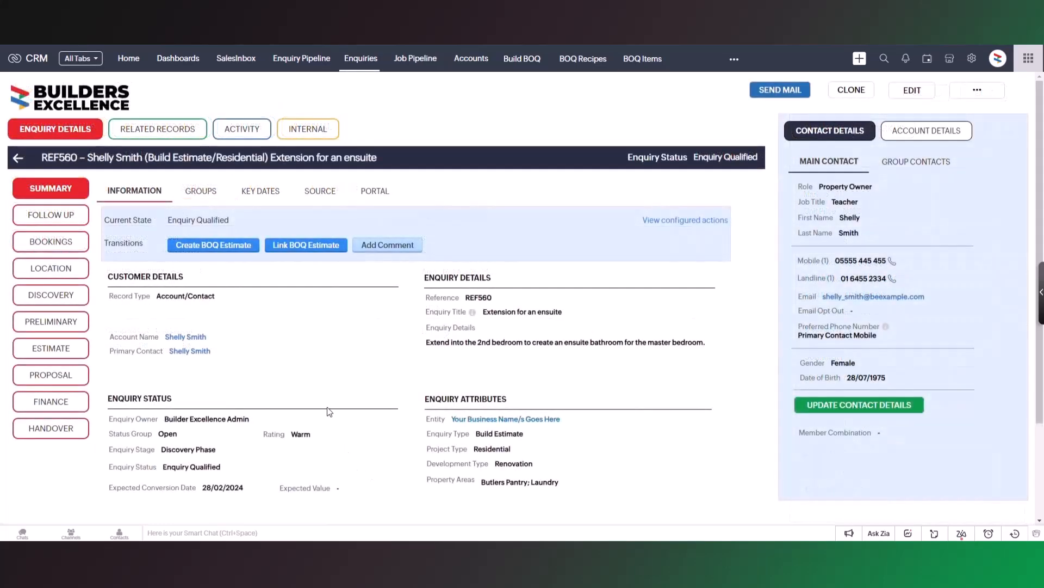
- Start a BOQ estimate from the enquiry, auto-creating recipes from Construction - Kitchen and Laundry and Construction - Renovation
{"action": "left_click", "coordinate": [238, 246]}
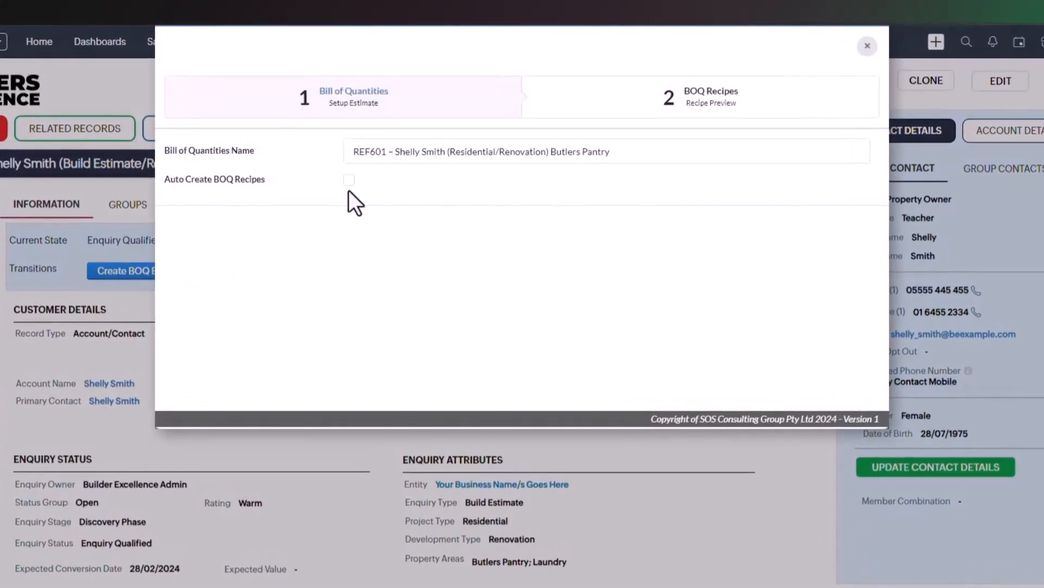
{"action": "left_click", "coordinate": [349, 180]}
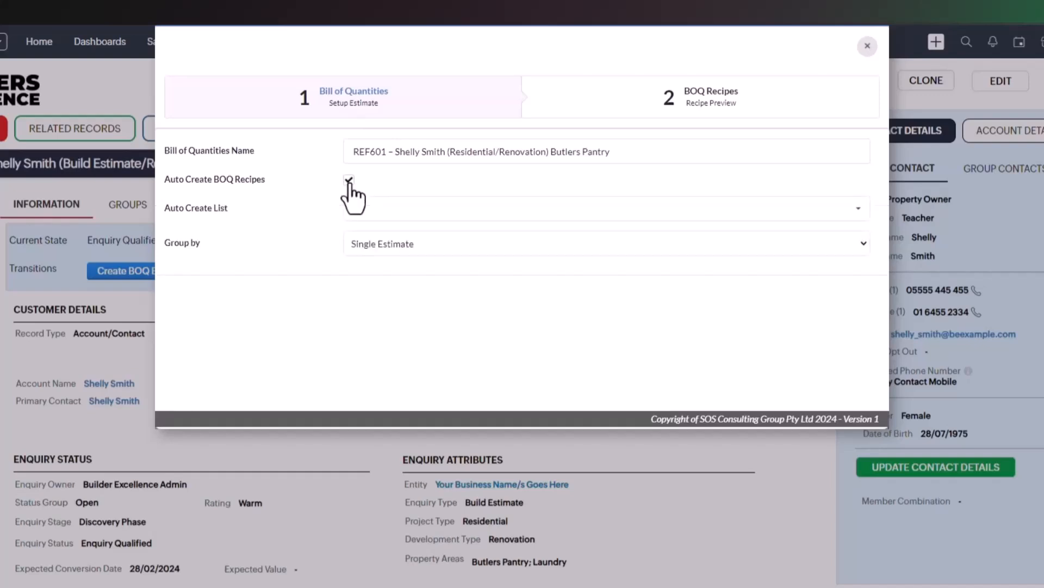
{"action": "left_click", "coordinate": [362, 212]}
{"action": "left_click", "coordinate": [422, 307]}
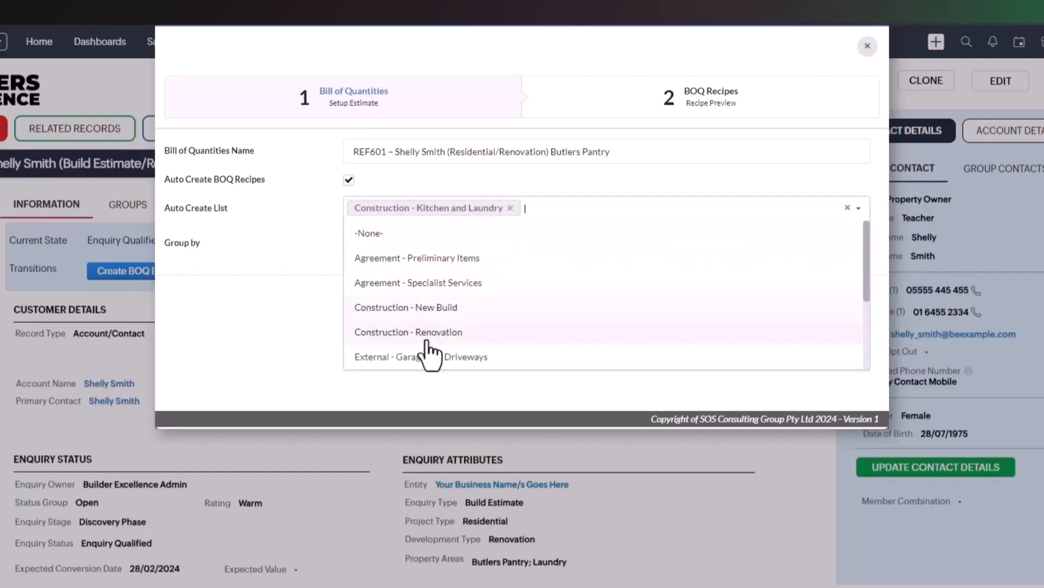
{"action": "left_click", "coordinate": [433, 334]}
{"action": "left_click", "coordinate": [285, 366]}
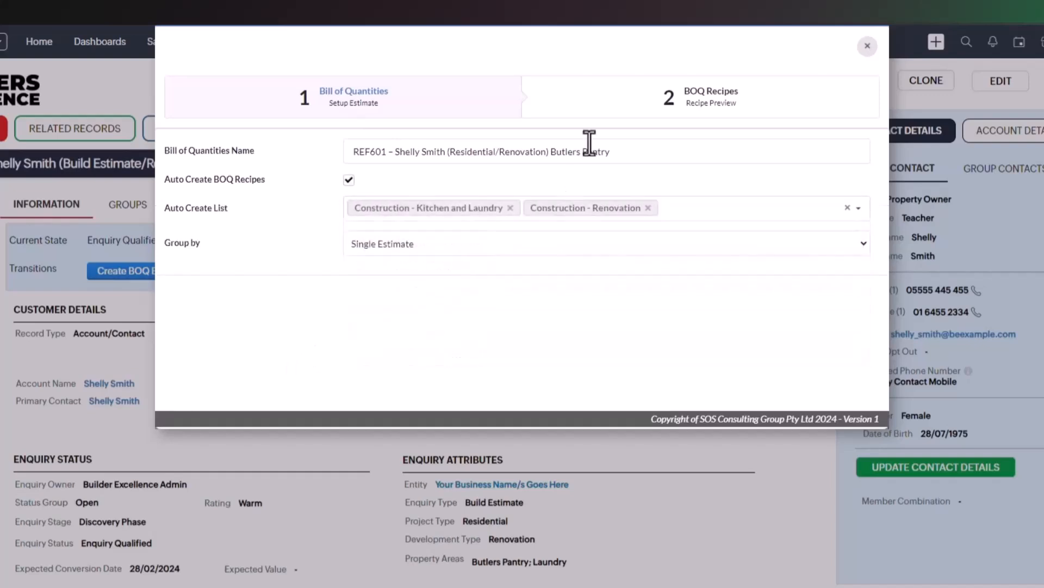
- Remove Hoods and Ventilation and Windows and Doors (General) from the previewed recipes, and confirm creation of the estimate
{"action": "left_click", "coordinate": [690, 103]}
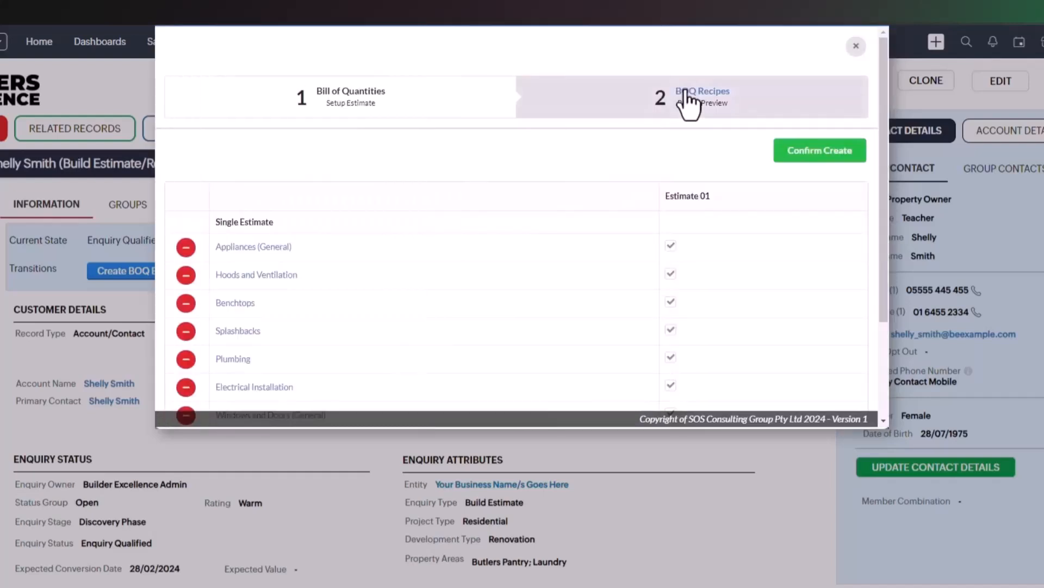
{"action": "left_click", "coordinate": [185, 275]}
{"action": "left_click", "coordinate": [186, 387]}
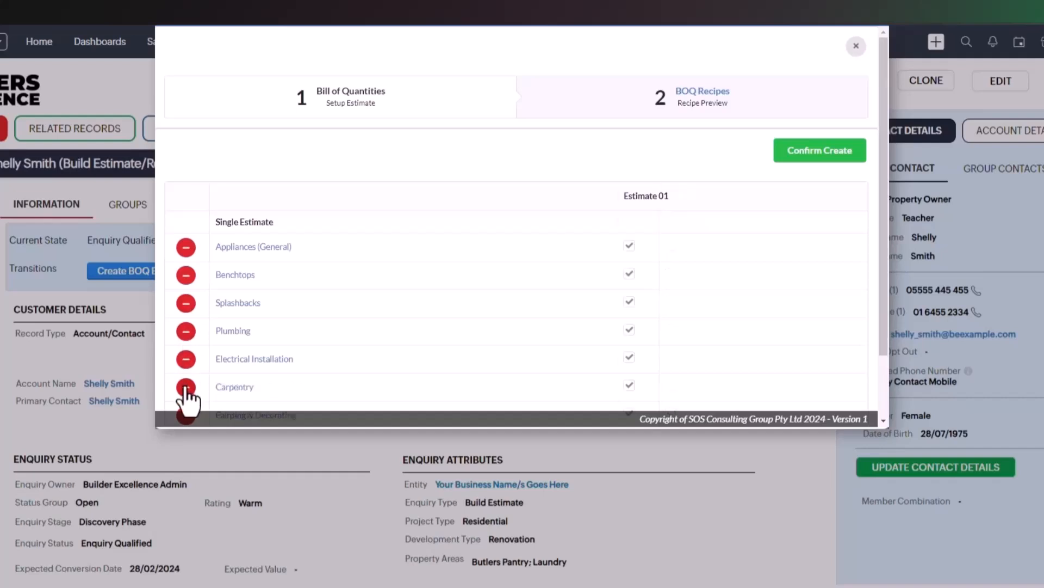
{"action": "left_click", "coordinate": [807, 153]}
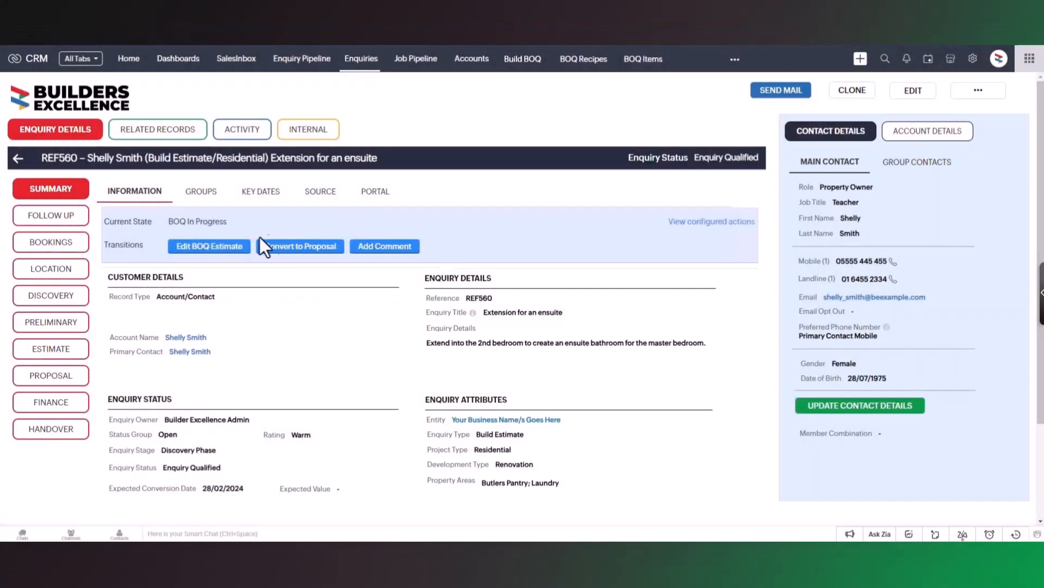
- Open the enquiry's BOQ estimate for editing and select the Kitchen Appliances template by searching for "app"
{"action": "left_click", "coordinate": [231, 248]}
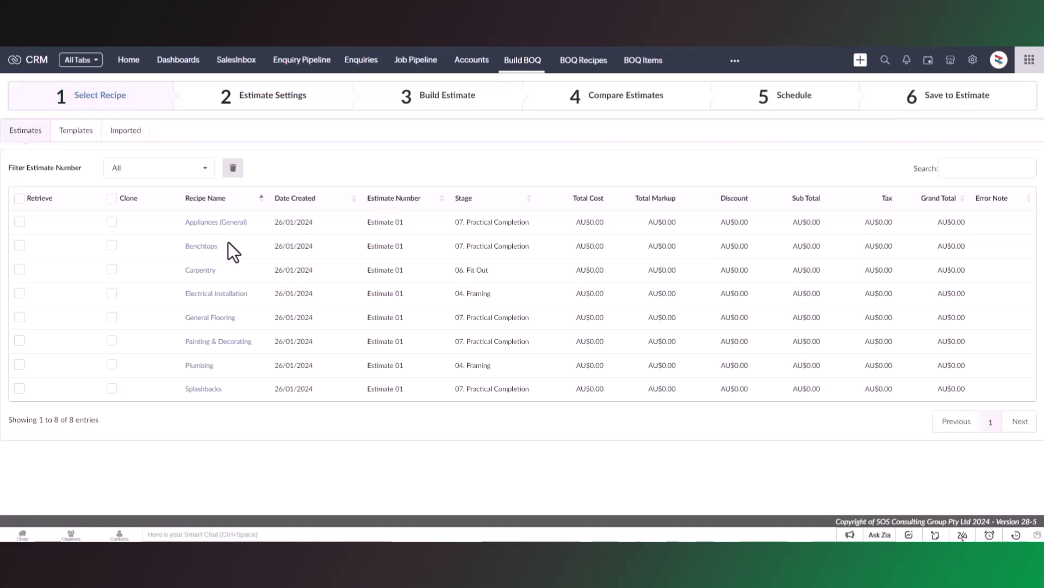
{"action": "left_click", "coordinate": [98, 133]}
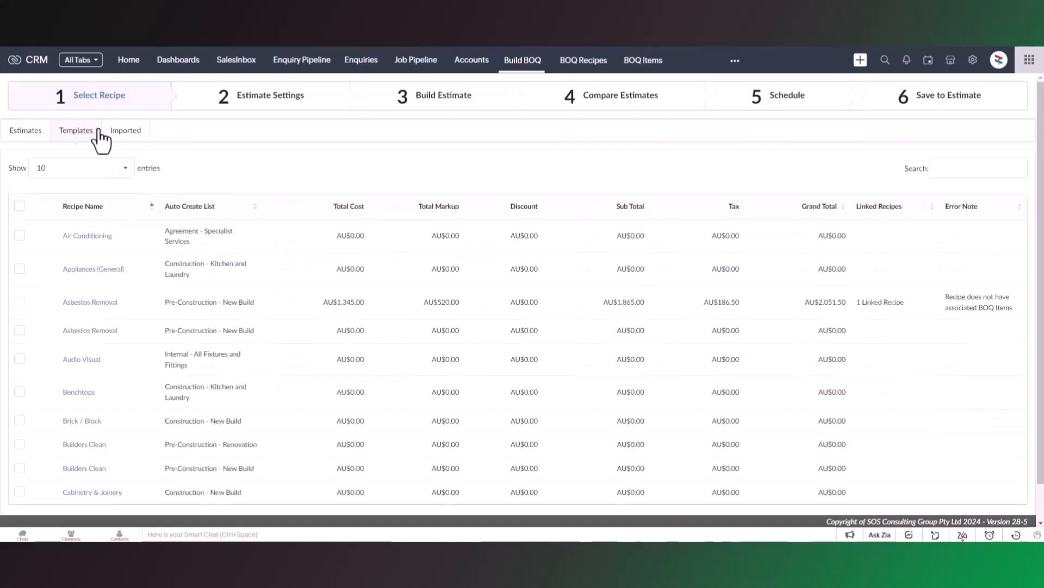
{"action": "left_click", "coordinate": [994, 164]}
{"action": "type", "text": "app"}
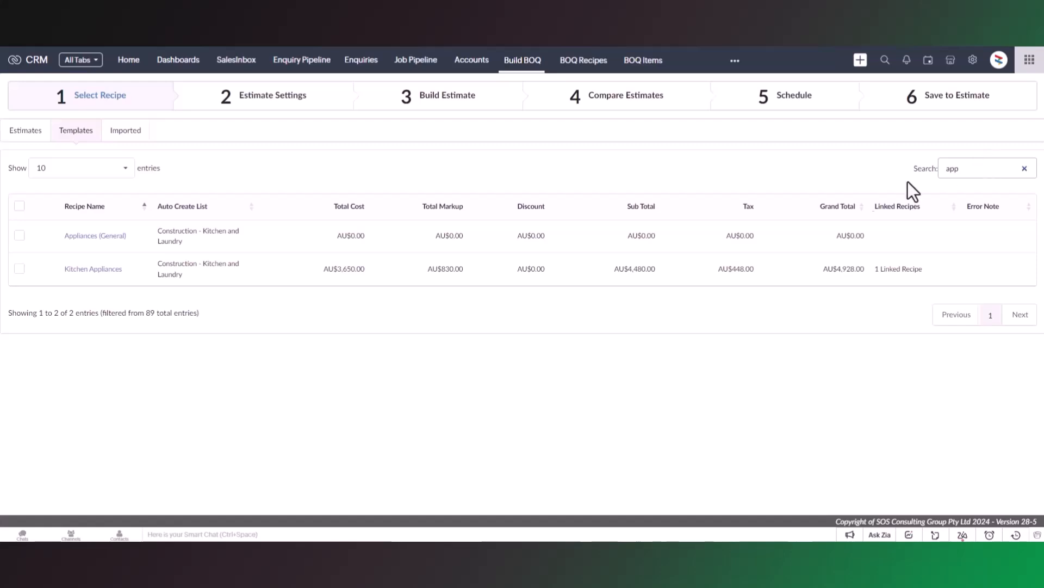
{"action": "left_click", "coordinate": [18, 268]}
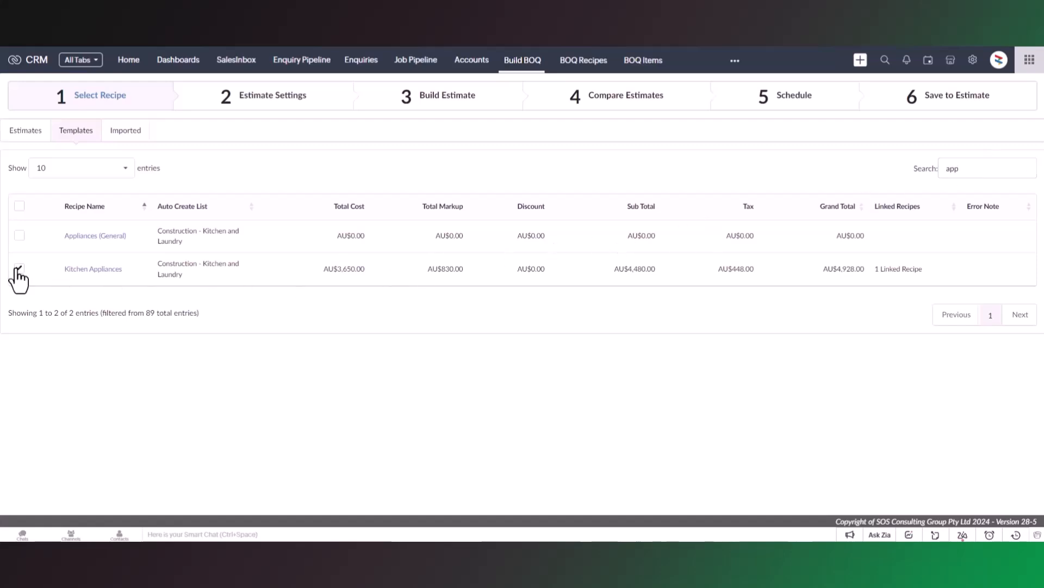
- Include the optional Wastage Removal recipe linked to Kitchen Appliances and save the selection
{"action": "left_click", "coordinate": [887, 269]}
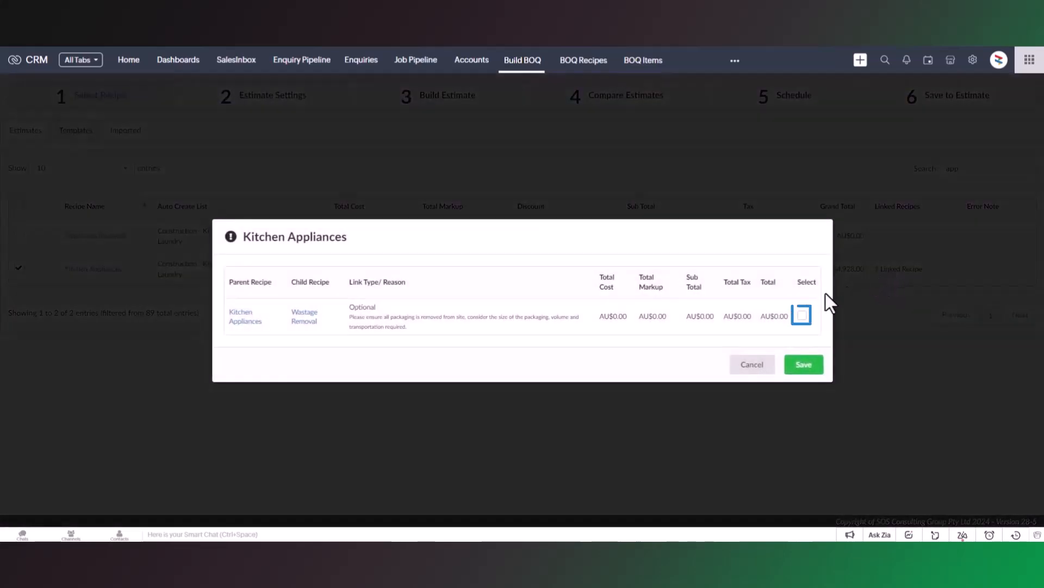
{"action": "left_click", "coordinate": [802, 315]}
{"action": "left_click", "coordinate": [803, 364]}
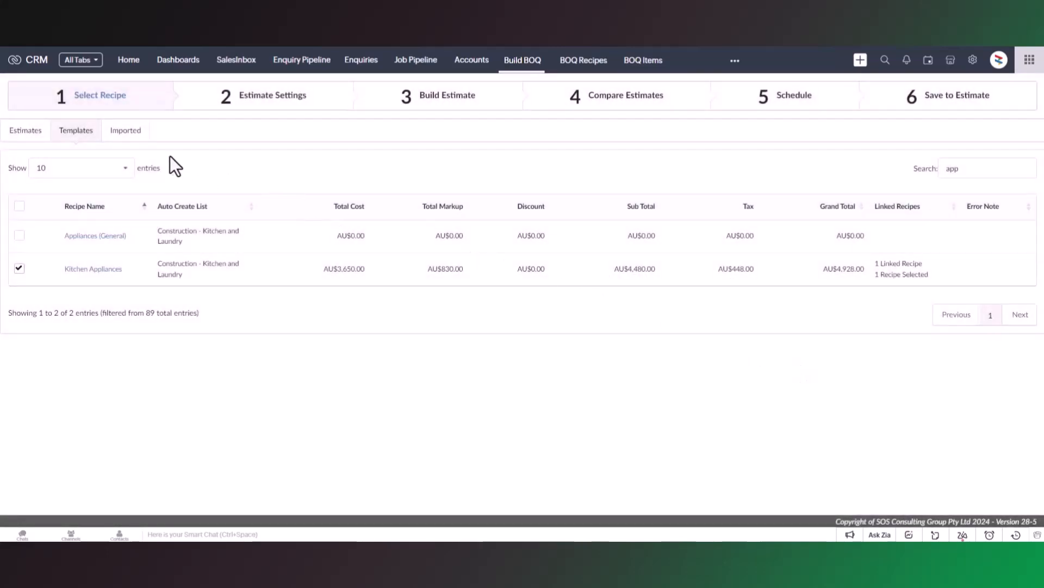
- Retrieve all recipes of Estimate 01 by filtering the saved estimates, and proceed past the estimate settings to building the estimate
{"action": "left_click", "coordinate": [116, 133]}
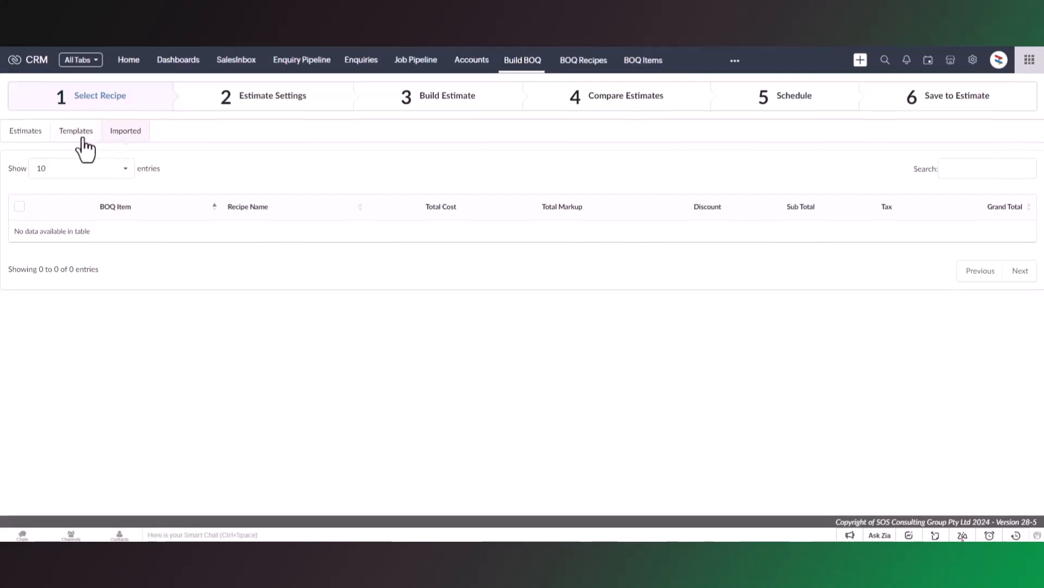
{"action": "left_click", "coordinate": [35, 140]}
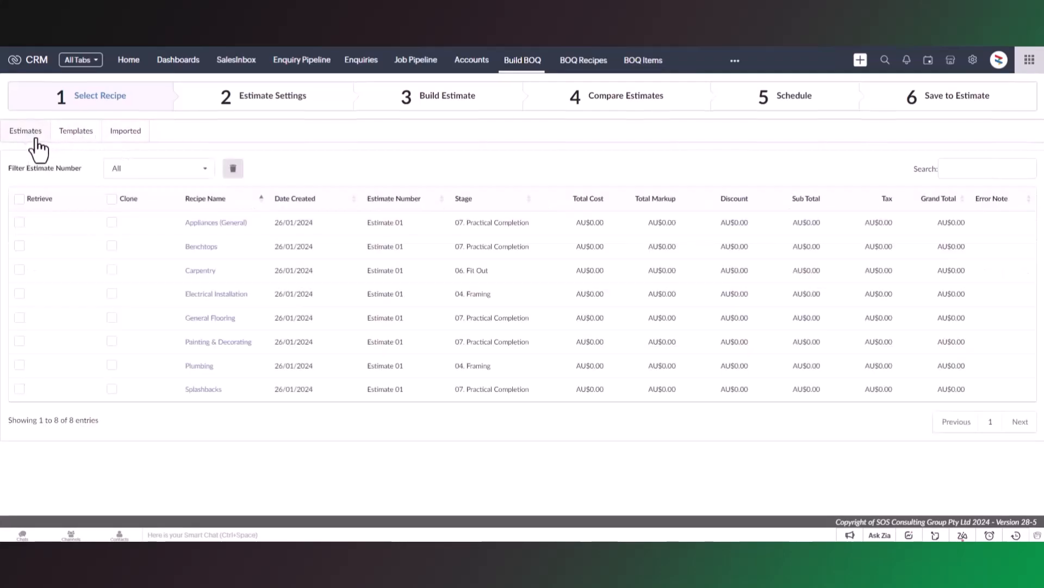
{"action": "left_click", "coordinate": [138, 169]}
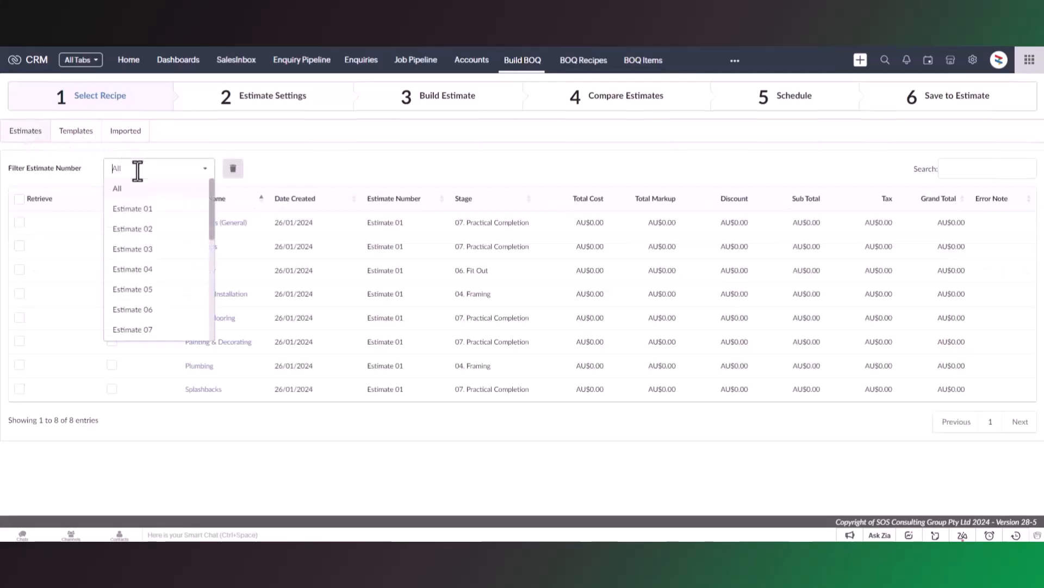
{"action": "left_click", "coordinate": [153, 211]}
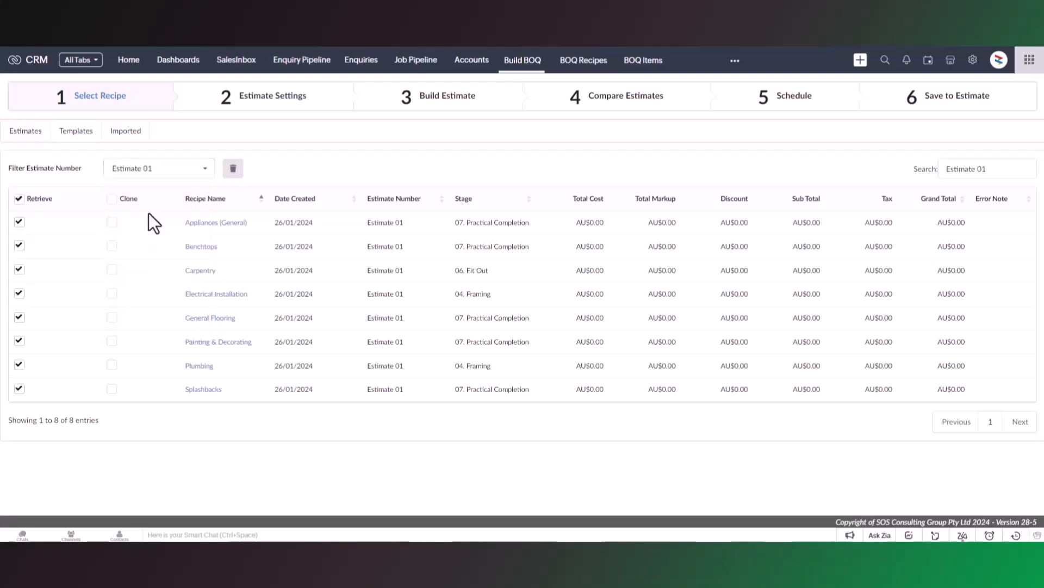
{"action": "left_click", "coordinate": [266, 115]}
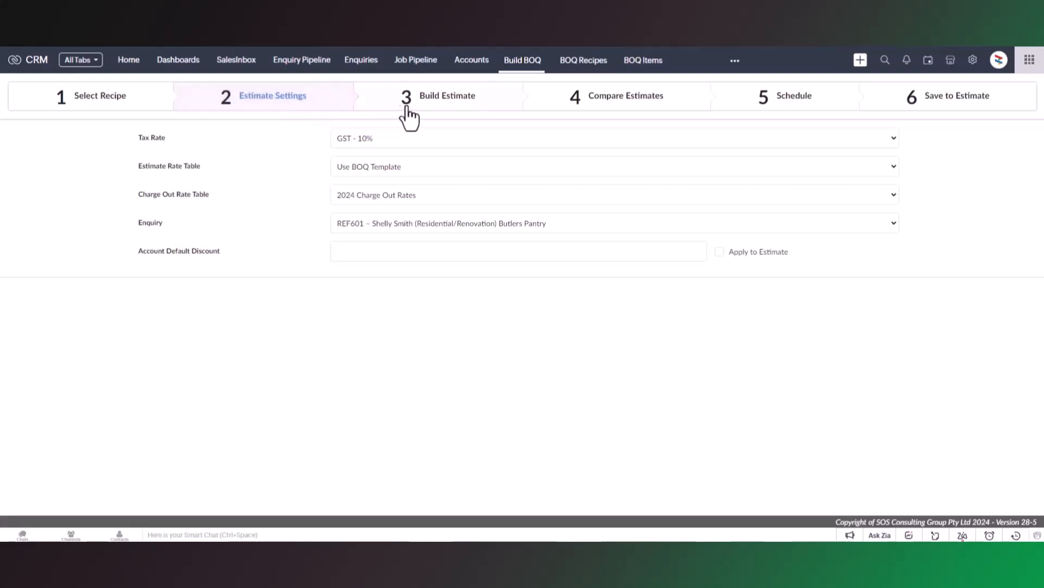
{"action": "left_click", "coordinate": [447, 108]}
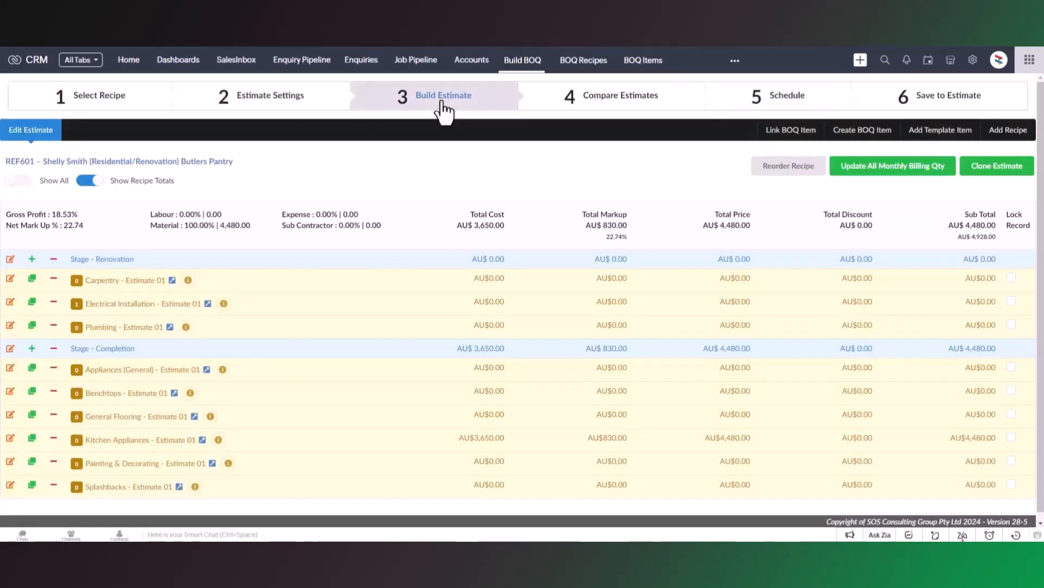
- Find the Professional Clean recipe by searching for "prof" and add it to the estimate
{"action": "left_click", "coordinate": [1001, 133]}
{"action": "left_click", "coordinate": [974, 201]}
{"action": "type", "text": "prof"}
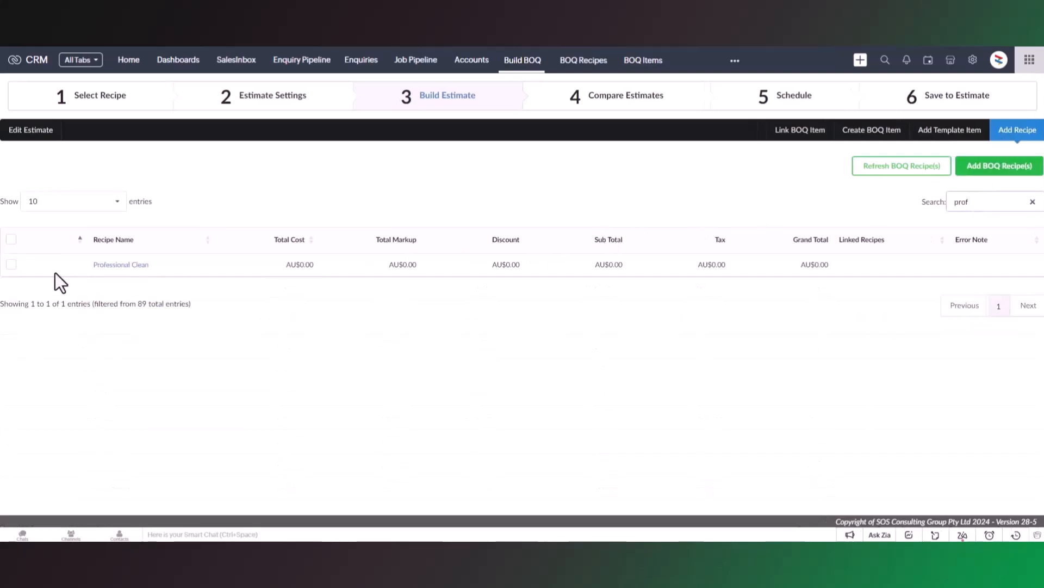
{"action": "left_click", "coordinate": [11, 265]}
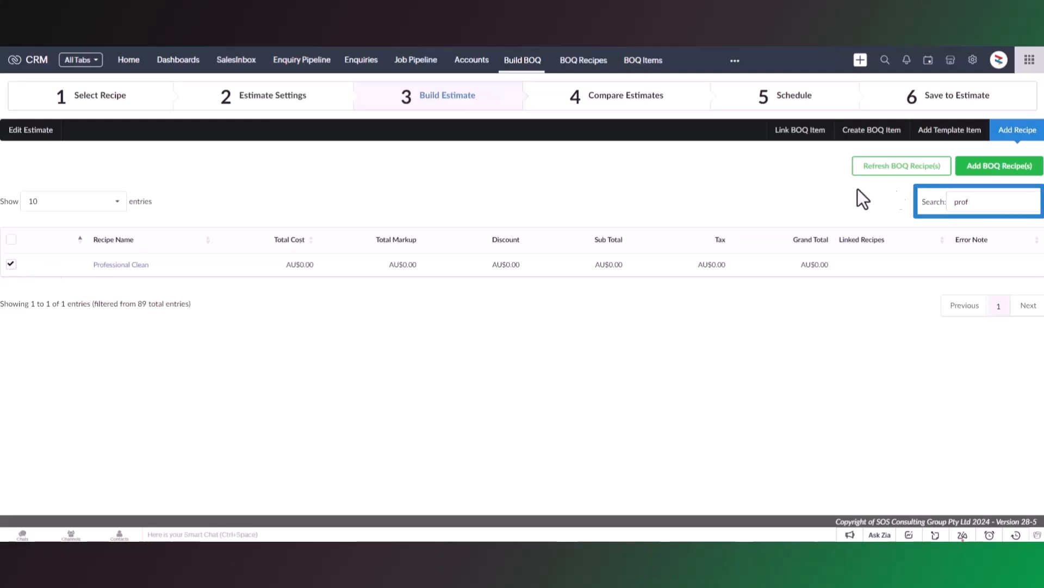
{"action": "left_click", "coordinate": [981, 175]}
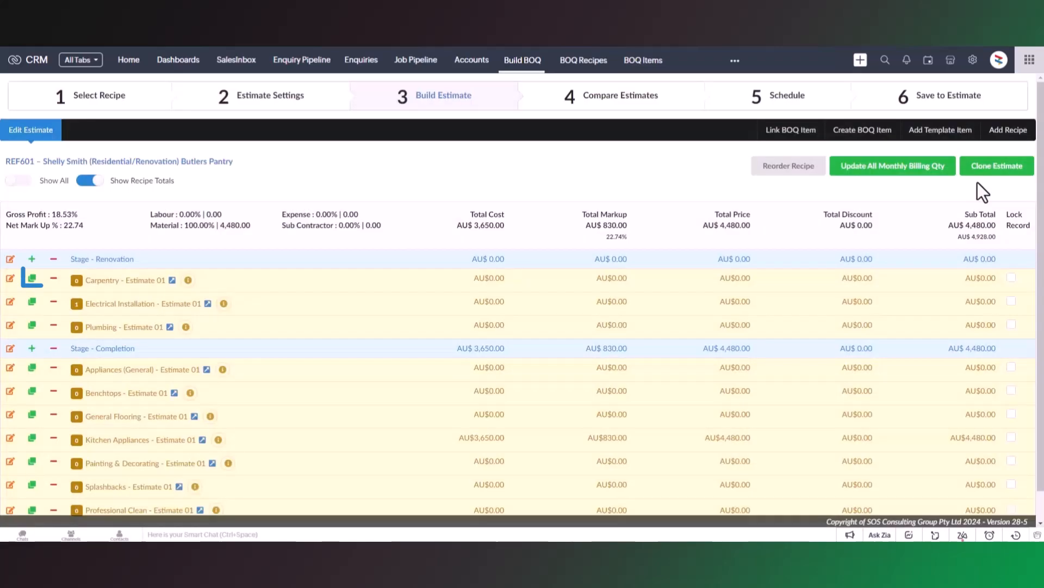
- Duplicate the Carpentry recipe in the Renovation stage and delete the copy
{"action": "left_click", "coordinate": [30, 279]}
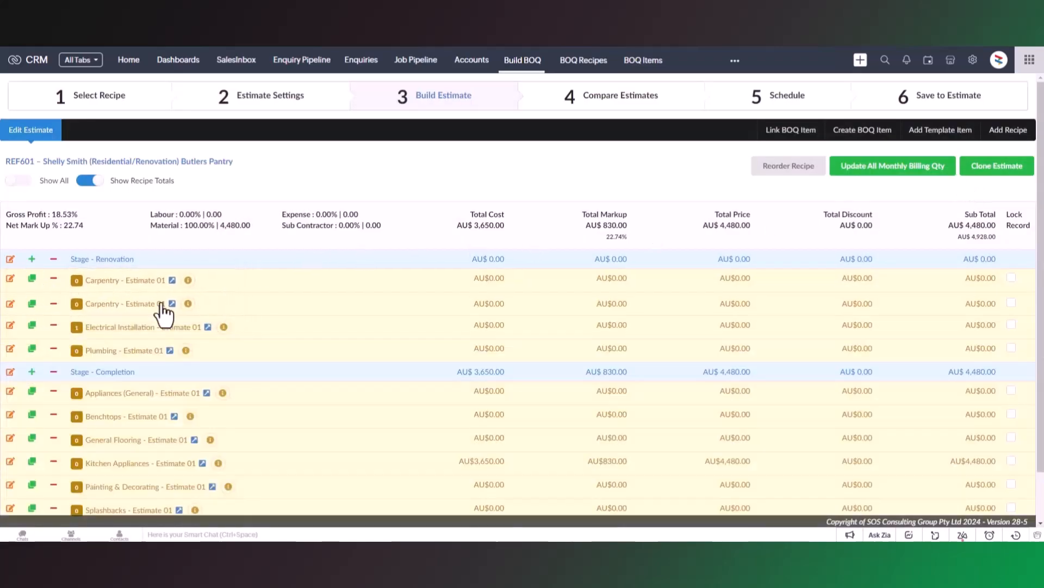
{"action": "left_click", "coordinate": [54, 304]}
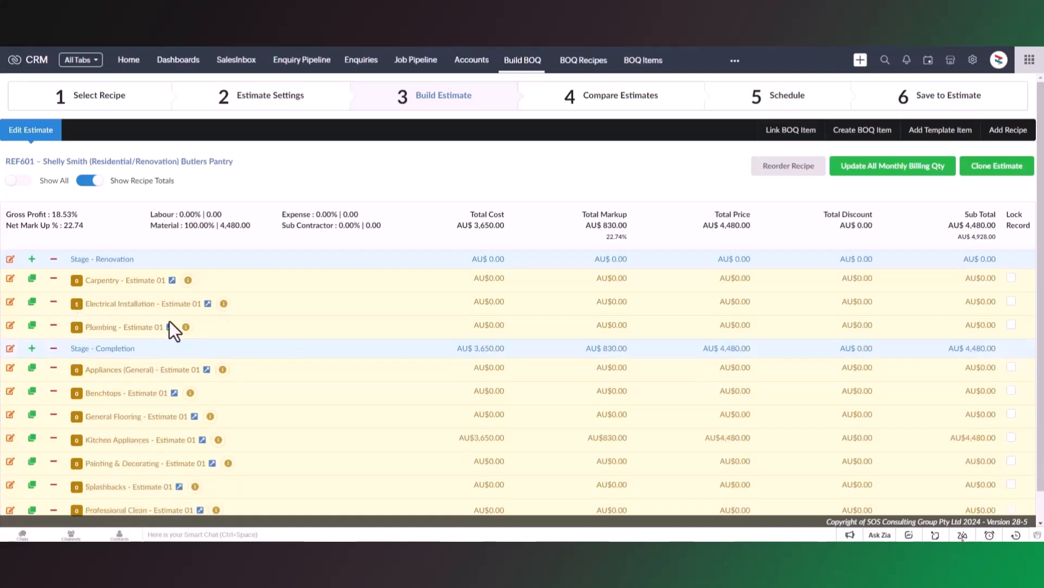
{"action": "mouse_move", "coordinate": [309, 384]}
{"action": "left_mouse_down"}
{"action": "mouse_move", "coordinate": [317, 328]}
{"action": "mouse_move", "coordinate": [320, 400]}
{"action": "left_mouse_up"}
- Try setting the Electrical Installation recipe's light fittings option to Exclude, and add and remove a blank option row
{"action": "left_click", "coordinate": [11, 301]}
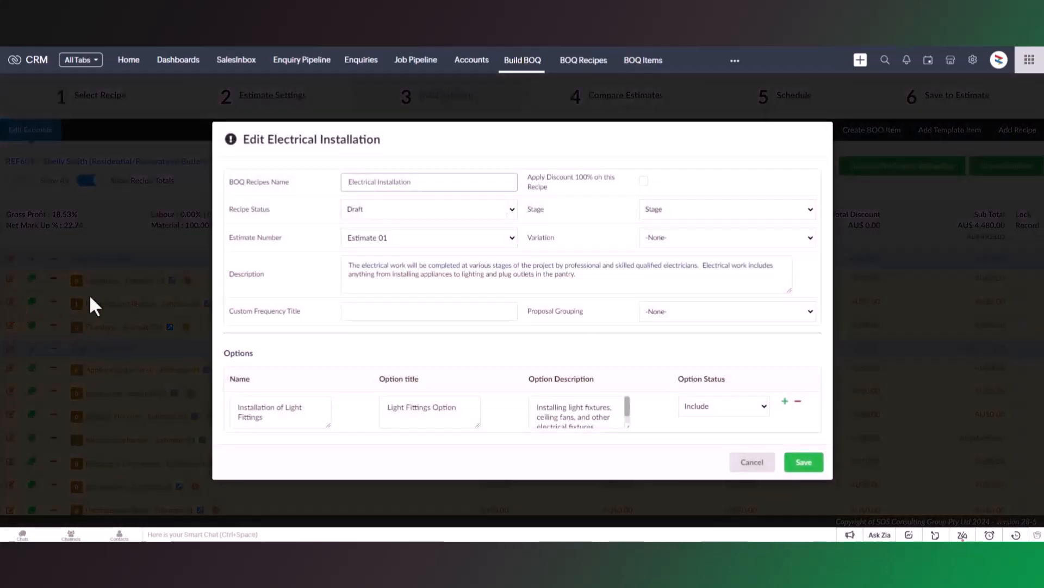
{"action": "double_click", "coordinate": [547, 237]}
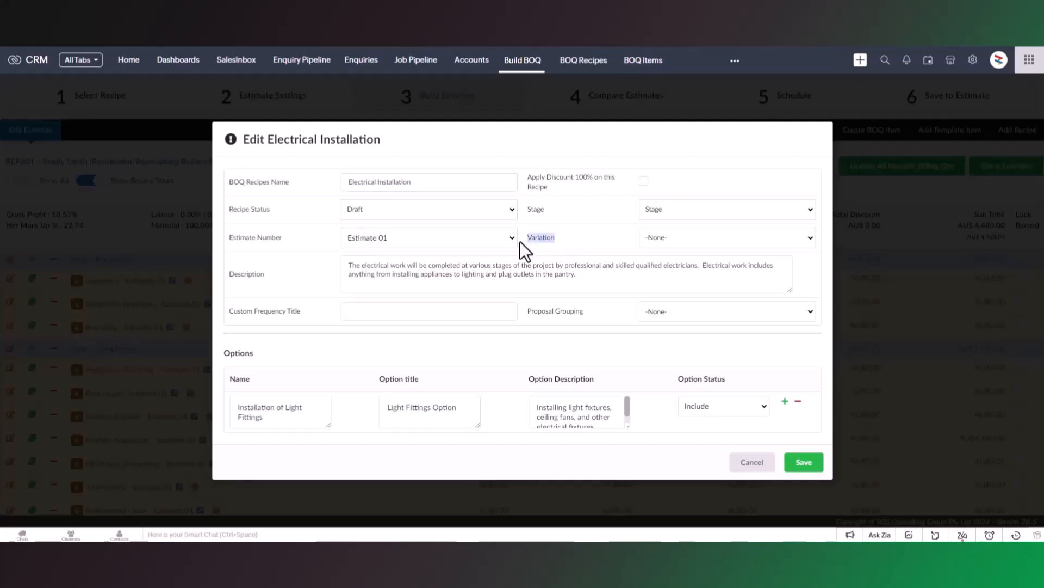
{"action": "left_click", "coordinate": [543, 249]}
{"action": "left_click", "coordinate": [713, 412]}
{"action": "left_click", "coordinate": [719, 431]}
{"action": "left_click", "coordinate": [785, 401]}
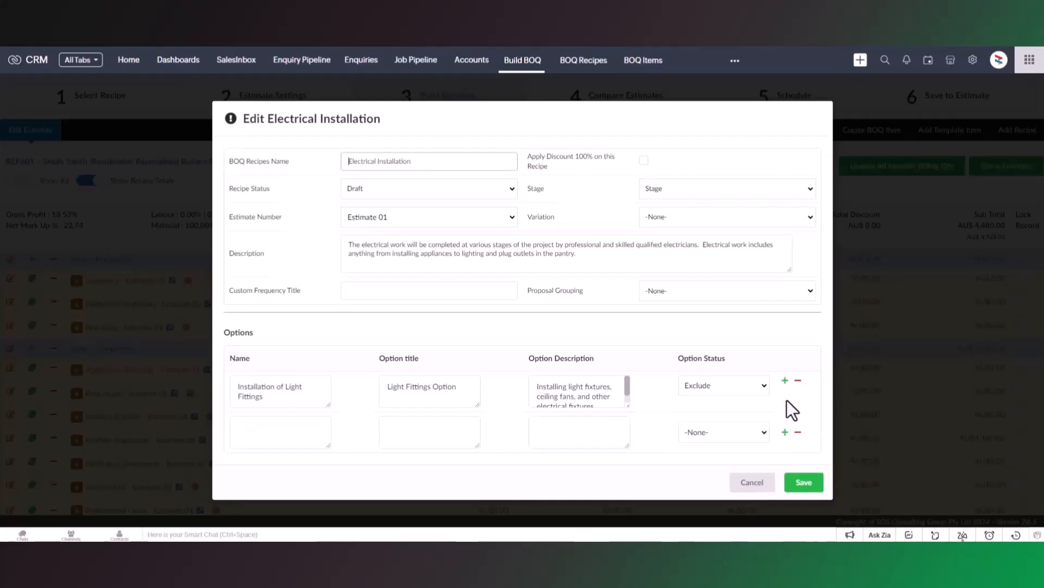
{"action": "left_click", "coordinate": [798, 433]}
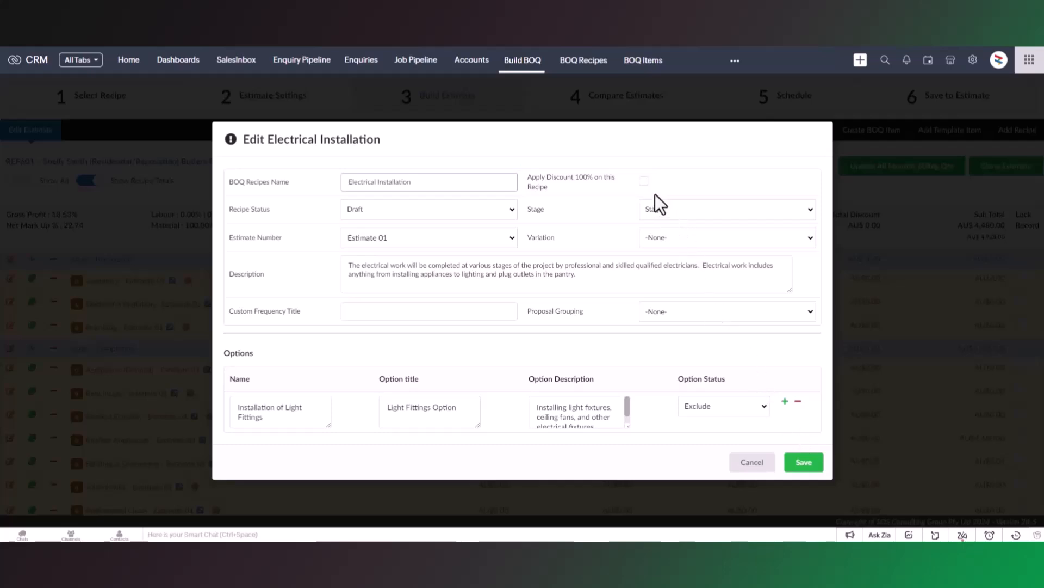
- Try the 100% discount and estimate number settings on the Electrical Installation recipe, keeping Estimate 01, and discard the edits
{"action": "left_click", "coordinate": [644, 181]}
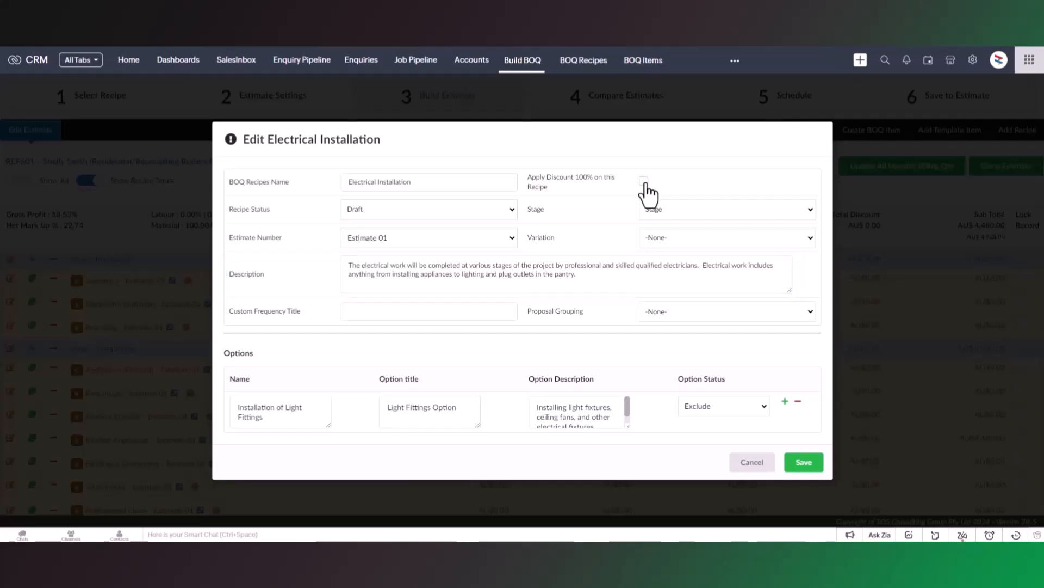
{"action": "left_click", "coordinate": [484, 239]}
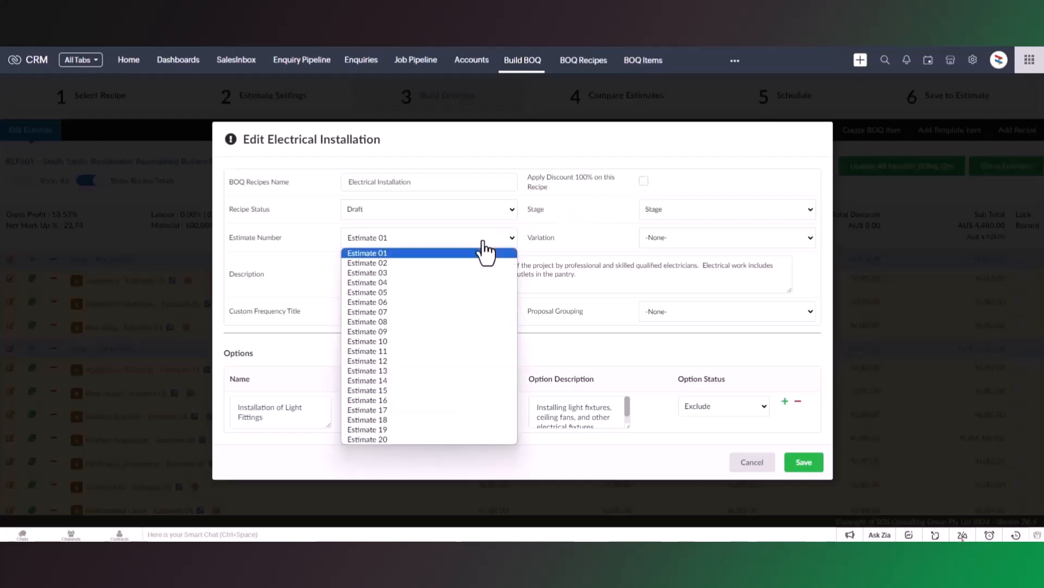
{"action": "left_click", "coordinate": [485, 253]}
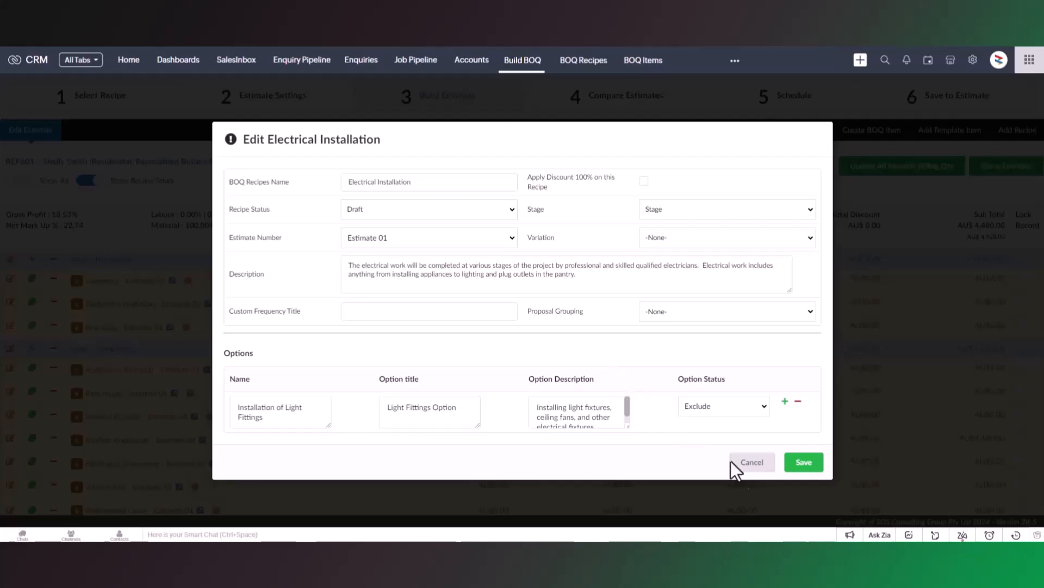
{"action": "left_click", "coordinate": [747, 464]}
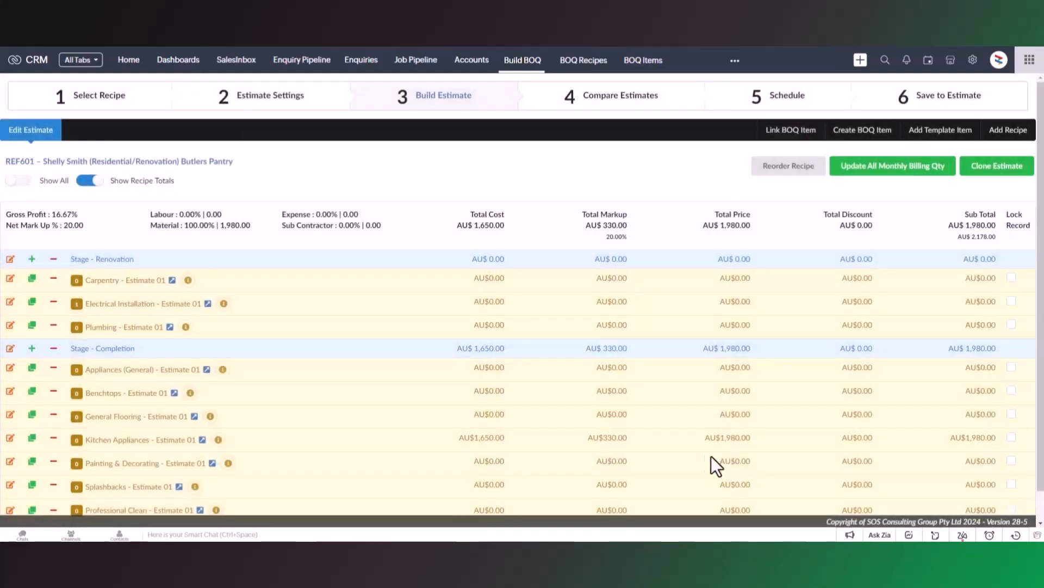
- Examine the quantities, costs and markups of the BOQ items in the Kitchen Appliances recipe
{"action": "left_click", "coordinate": [678, 440]}
{"action": "scroll", "coordinate": [678, 439], "scroll_direction": "down", "scroll_amount": 3}
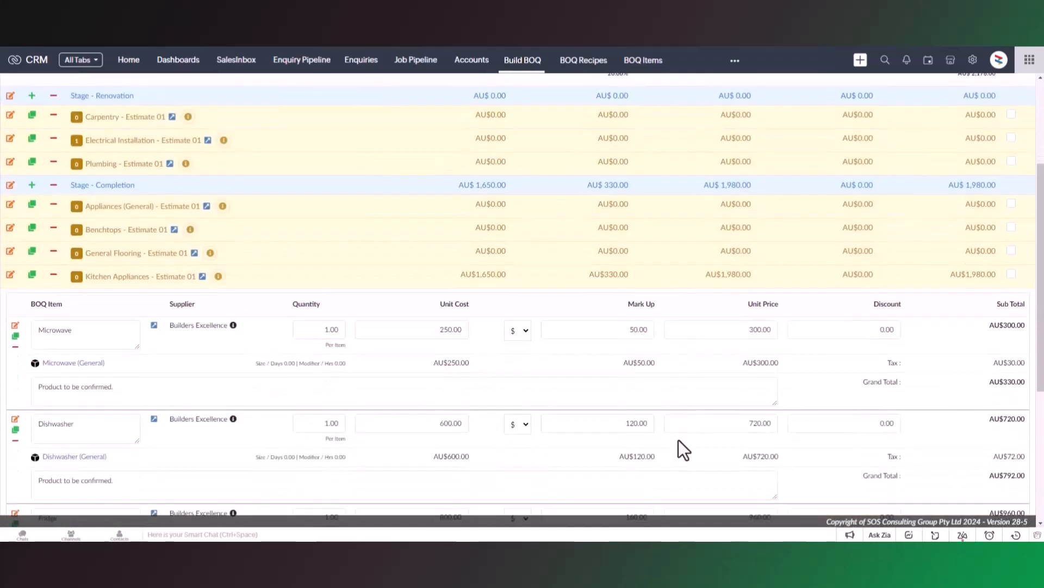
{"action": "scroll", "coordinate": [678, 440], "scroll_direction": "up", "scroll_amount": 3}
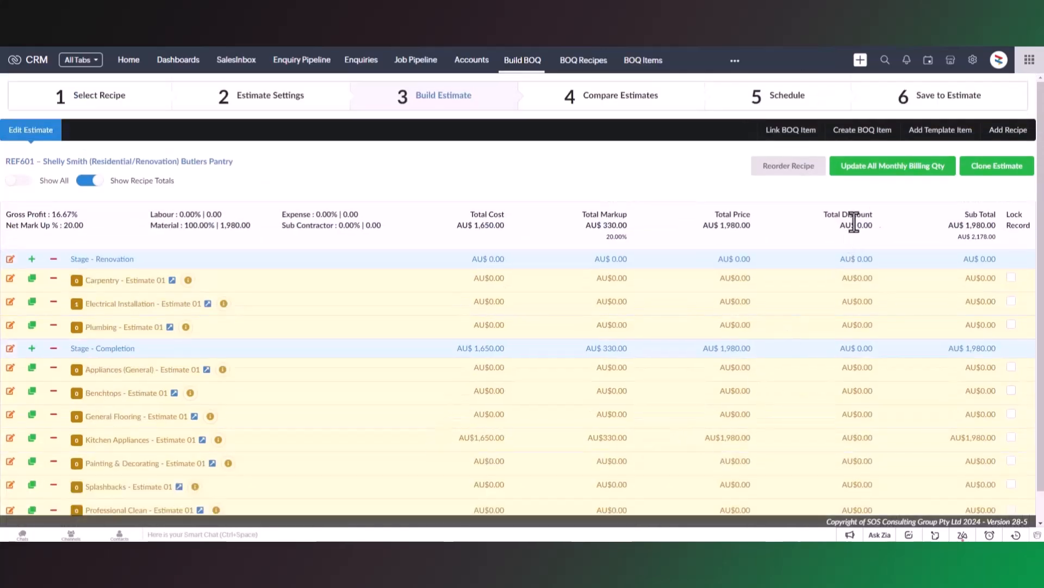
- Find the Built in Coffee Machine template item by searching "coff" and add it to the estimate
{"action": "left_click", "coordinate": [930, 132]}
{"action": "left_click", "coordinate": [974, 202]}
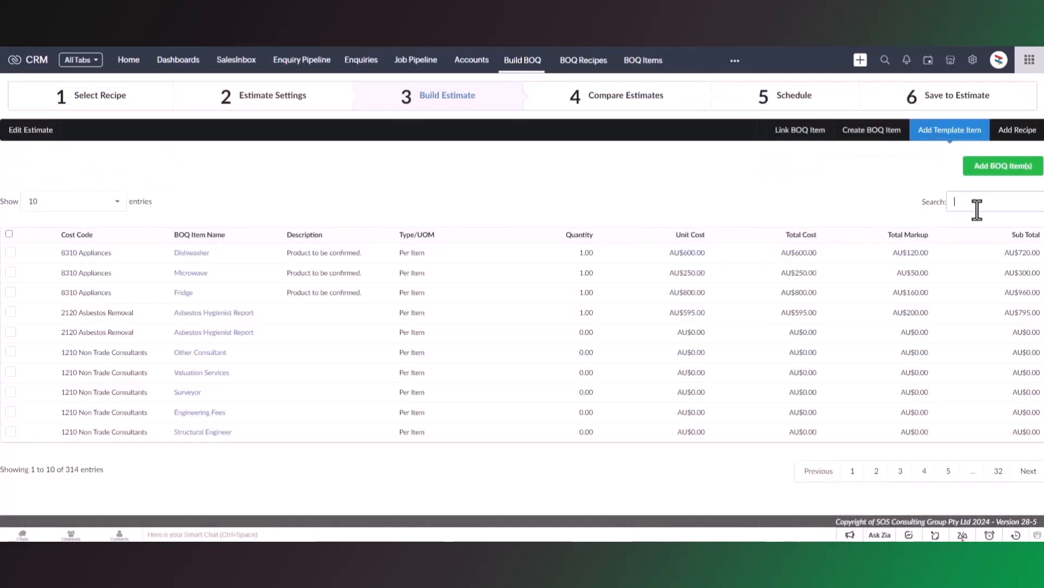
{"action": "type", "text": "coff"}
{"action": "left_click", "coordinate": [11, 252]}
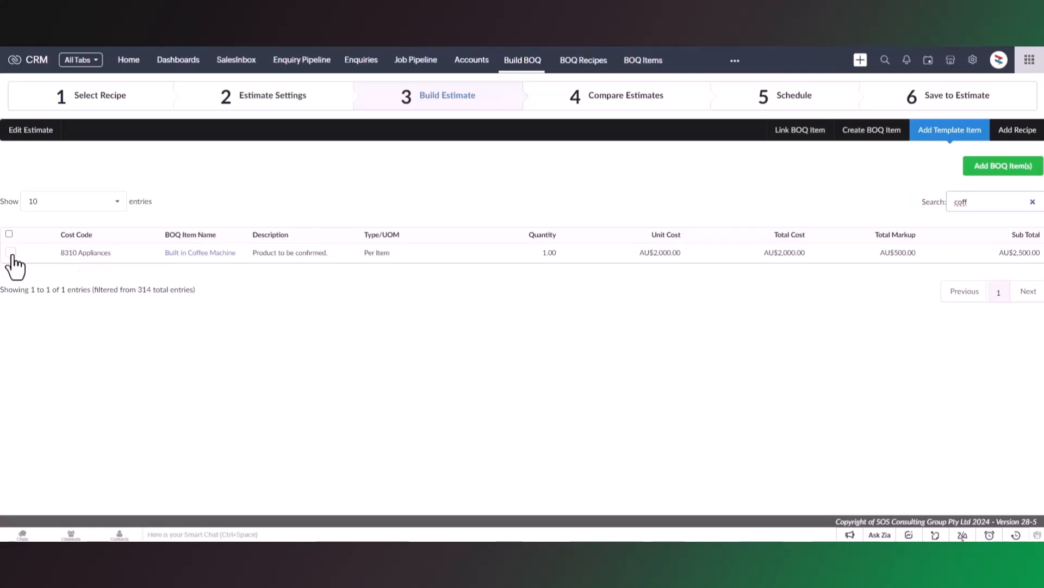
{"action": "left_click", "coordinate": [975, 166]}
{"action": "left_click", "coordinate": [596, 344]}
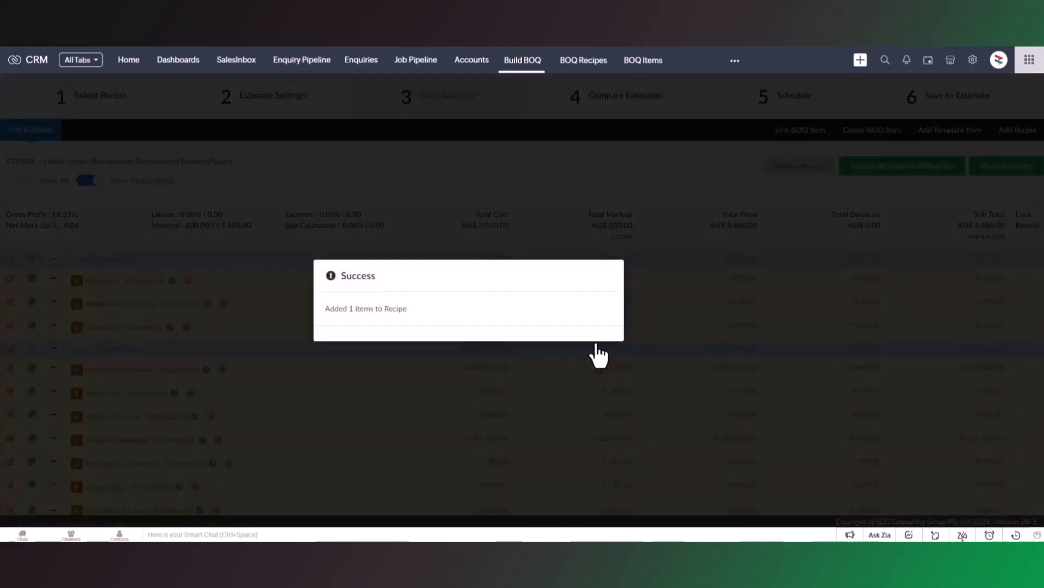
- Look over the form for creating a BOQ item and the list for linking BOQ items, and return to the estimate
{"action": "left_click", "coordinate": [847, 130]}
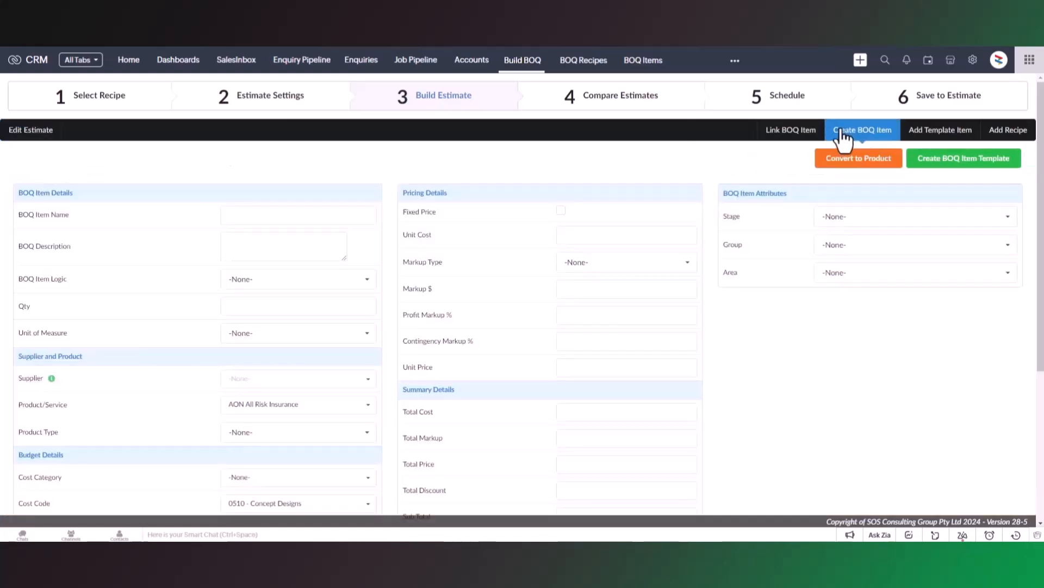
{"action": "left_click", "coordinate": [798, 131]}
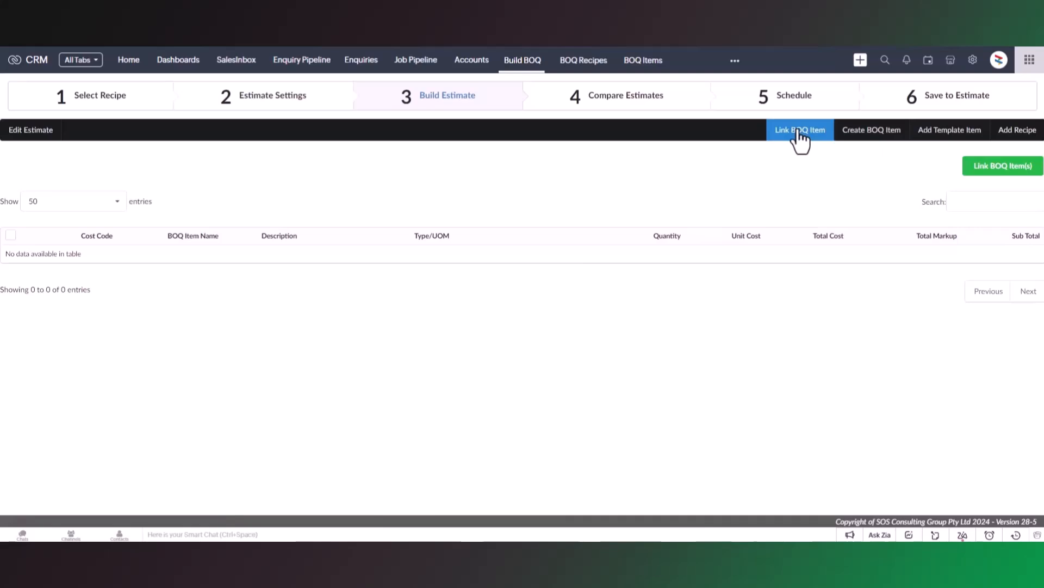
{"action": "left_click", "coordinate": [33, 134]}
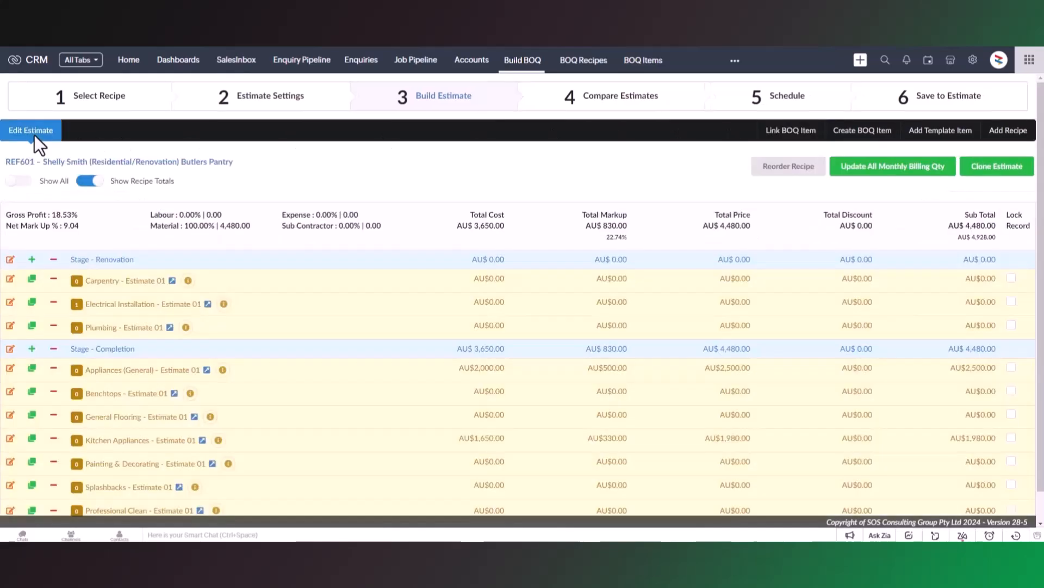
- Expand the Carpentry recipe, duplicate its Carpentry Materials item and delete the copy
{"action": "left_click", "coordinate": [188, 279]}
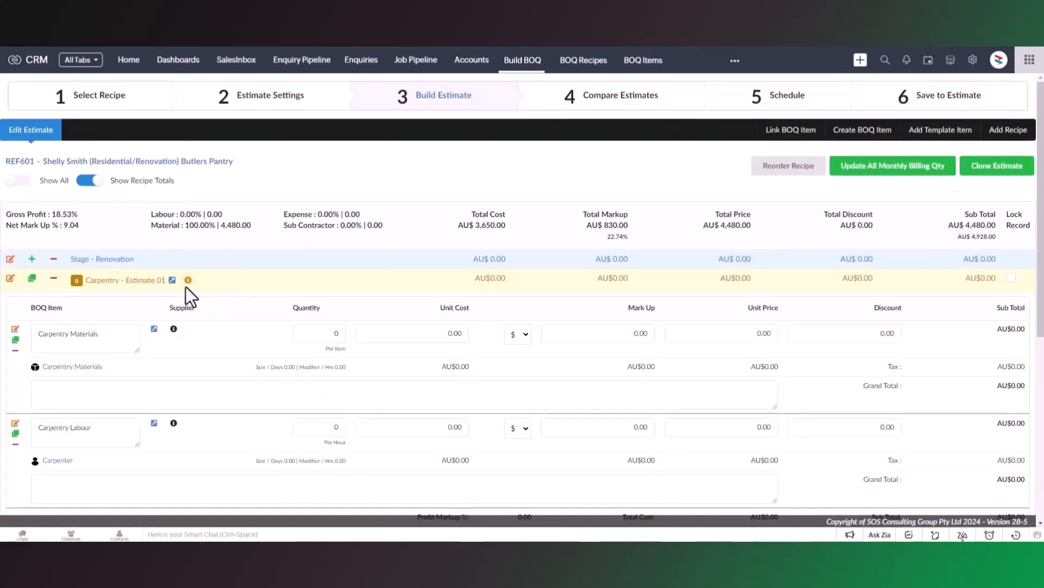
{"action": "left_click", "coordinate": [16, 339]}
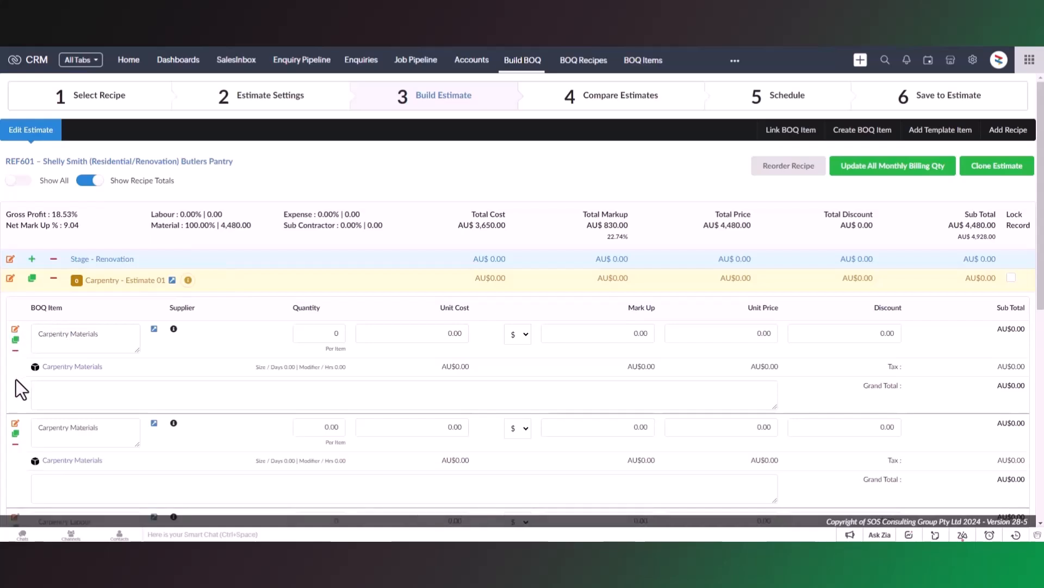
{"action": "left_click", "coordinate": [16, 444]}
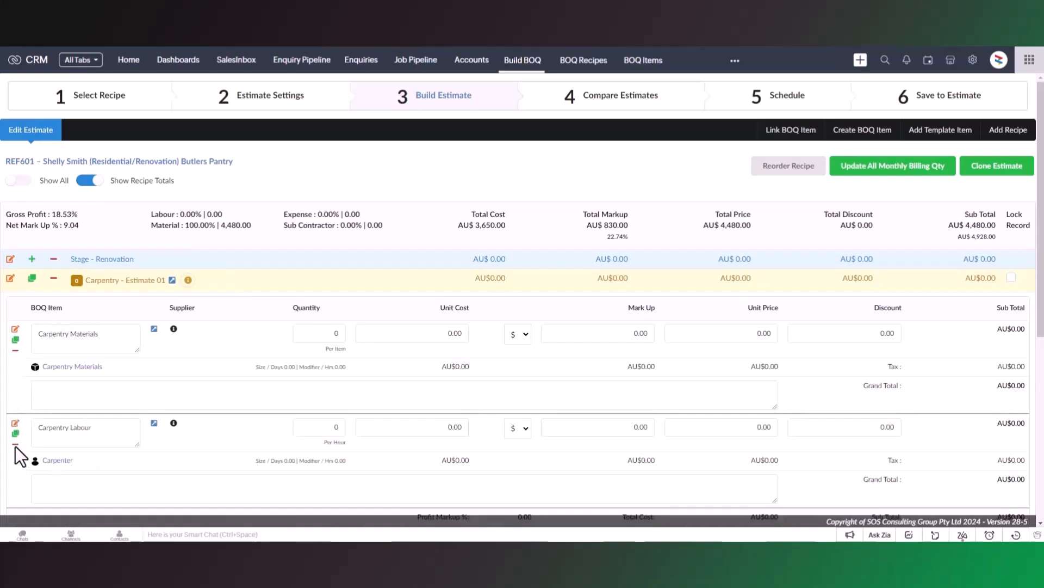
- Price Carpentry Labour with quantity 12, unit cost 50, markup $25 and discount 50, and describe it as "Cabinetry Fit Out"
{"action": "left_click", "coordinate": [341, 427]}
{"action": "type", "text": "12"}
{"action": "left_click", "coordinate": [460, 428]}
{"action": "type", "text": "50"}
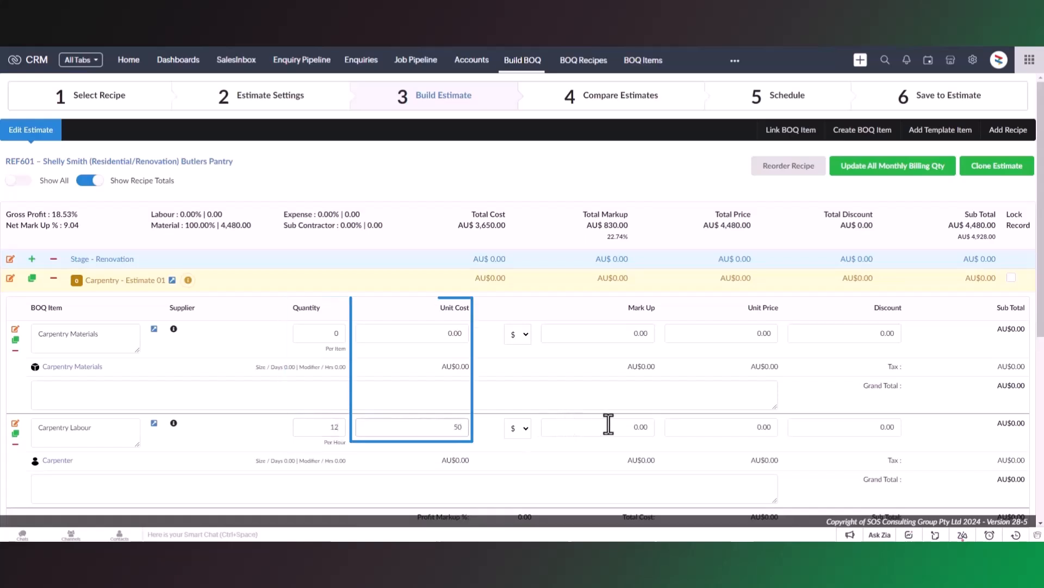
{"action": "left_click", "coordinate": [642, 427]}
{"action": "type", "text": "25"}
{"action": "double_click", "coordinate": [893, 428]}
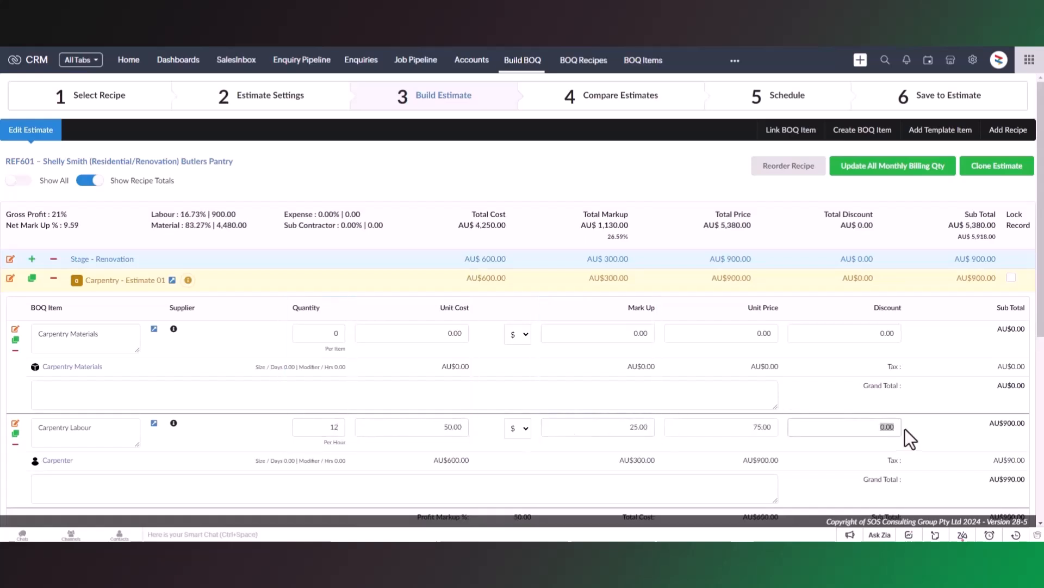
{"action": "type", "text": "50"}
{"action": "left_click", "coordinate": [556, 485]}
{"action": "type", "text": "Cabinetry Fit Out"}
- Price Carpentry Materials with quantity 1, unit cost 500 and markup $400, and lock the collapsed Carpentry recipe
{"action": "double_click", "coordinate": [336, 332]}
{"action": "type", "text": "1"}
{"action": "double_click", "coordinate": [460, 333]}
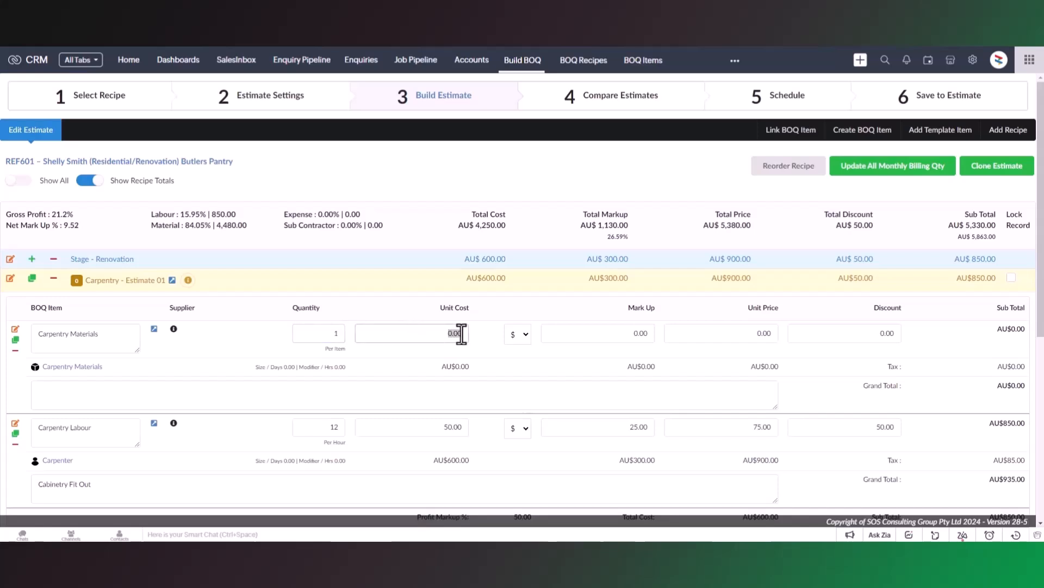
{"action": "type", "text": "500"}
{"action": "double_click", "coordinate": [642, 333]}
{"action": "type", "text": "400"}
{"action": "left_click", "coordinate": [729, 341]}
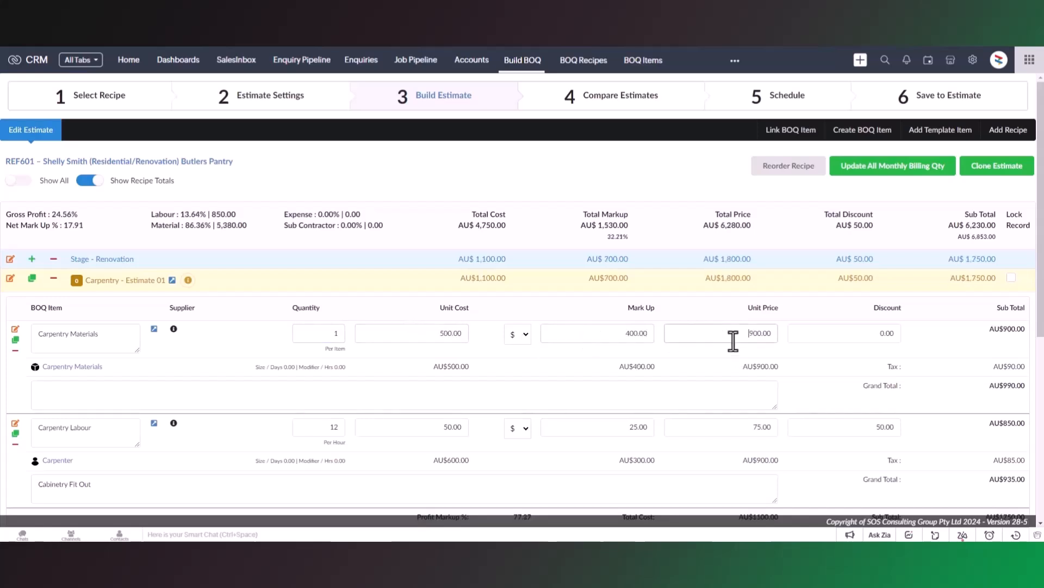
{"action": "left_click", "coordinate": [784, 281]}
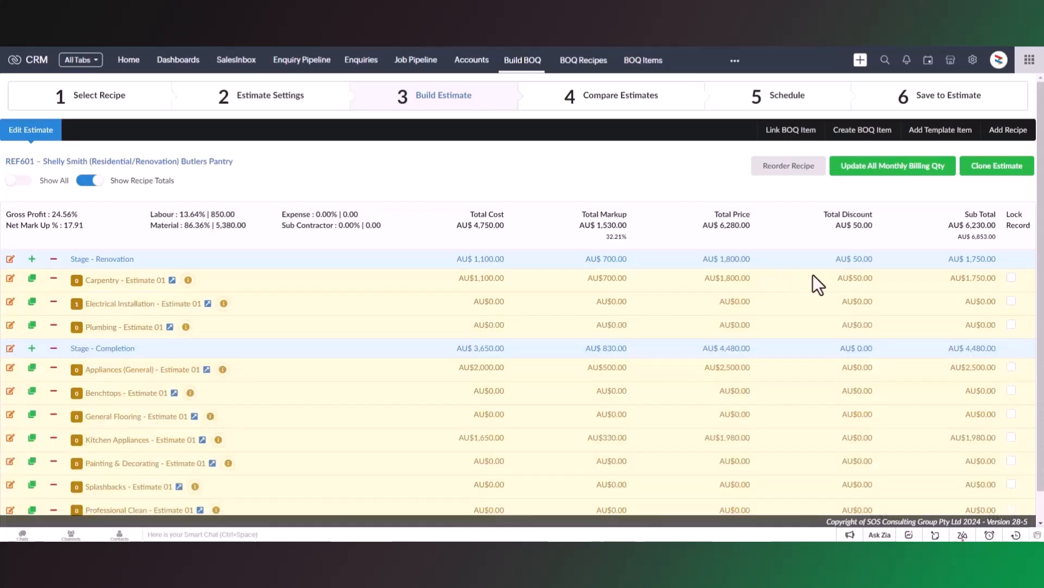
{"action": "left_click", "coordinate": [1011, 278]}
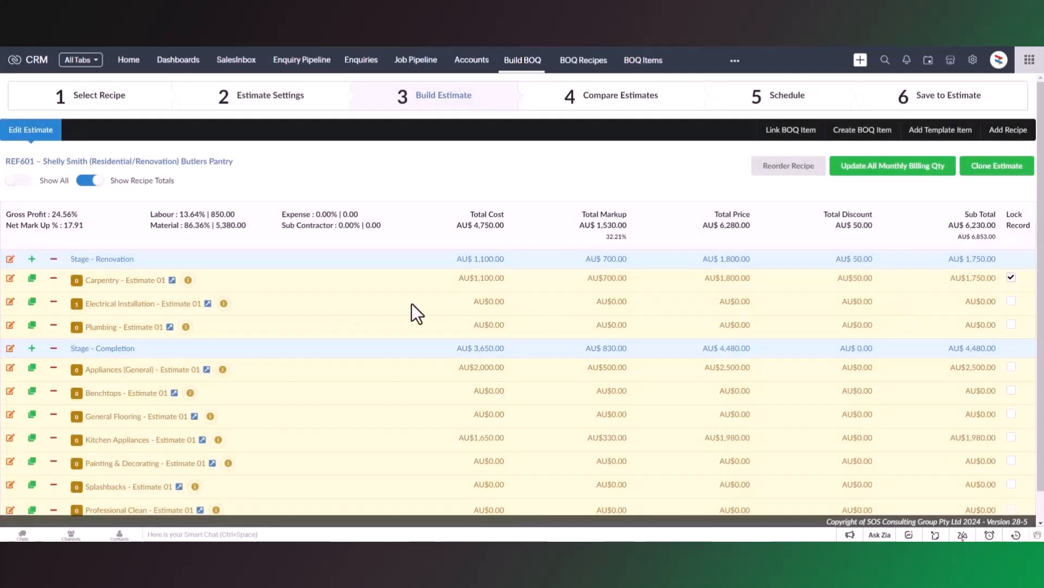
- Price Electrical Services in the Electrical Installation recipe with quantity 1, unit cost 1500 and markup $600
{"action": "left_click", "coordinate": [412, 304]}
{"action": "left_click", "coordinate": [322, 355]}
{"action": "type", "text": "1"}
{"action": "left_click", "coordinate": [393, 354]}
{"action": "type", "text": "1500"}
{"action": "left_click", "coordinate": [654, 358]}
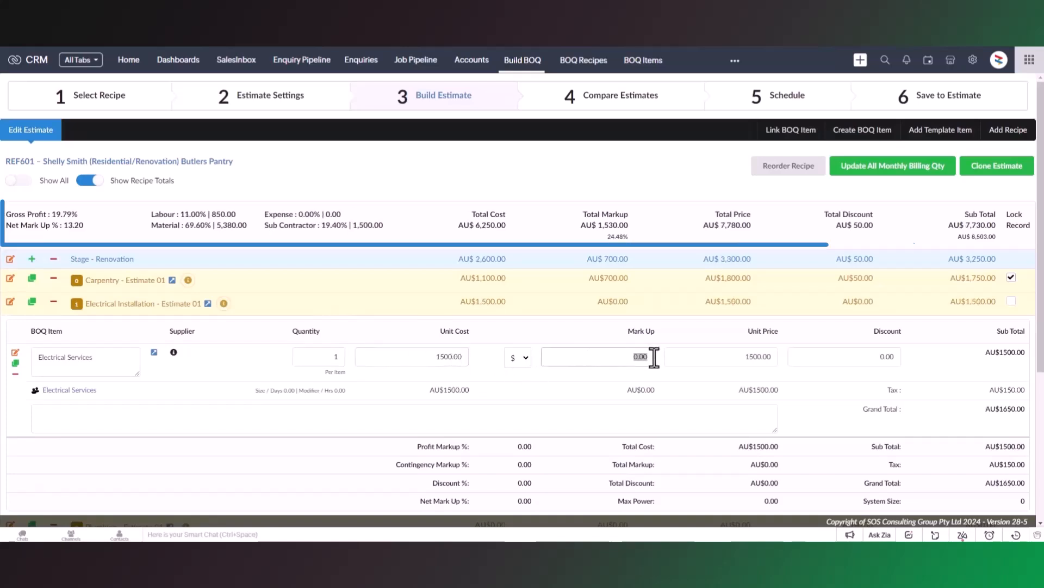
{"action": "type", "text": "600"}
{"action": "left_click", "coordinate": [693, 358]}
{"action": "left_click", "coordinate": [678, 310]}
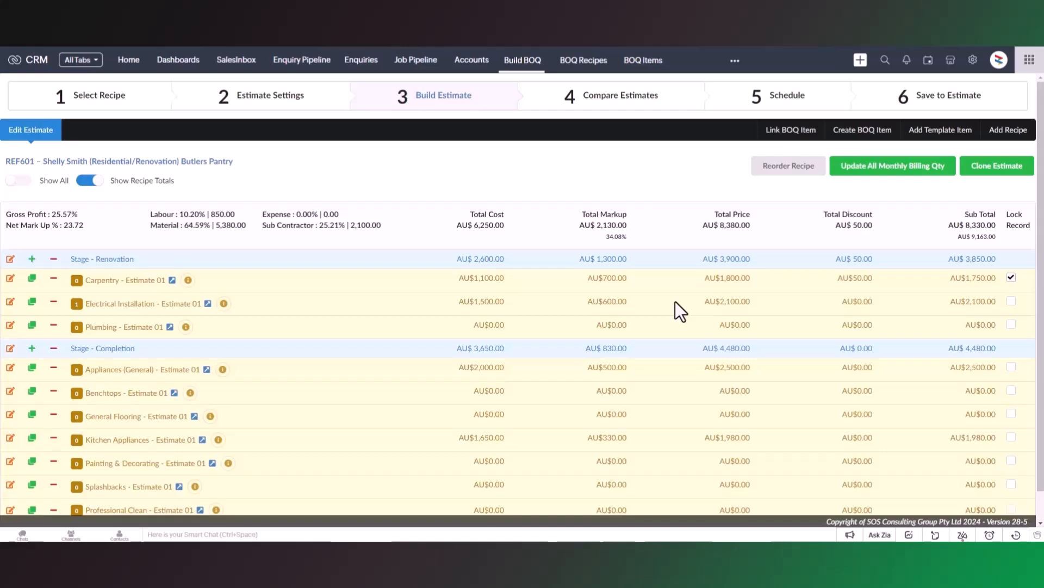
- Open the Plumbing Labour item of the Plumbing recipe for editing and examine its quantity, supplier, budget, pricing and project task details
{"action": "scroll", "coordinate": [685, 269], "scroll_direction": "down", "scroll_amount": 1}
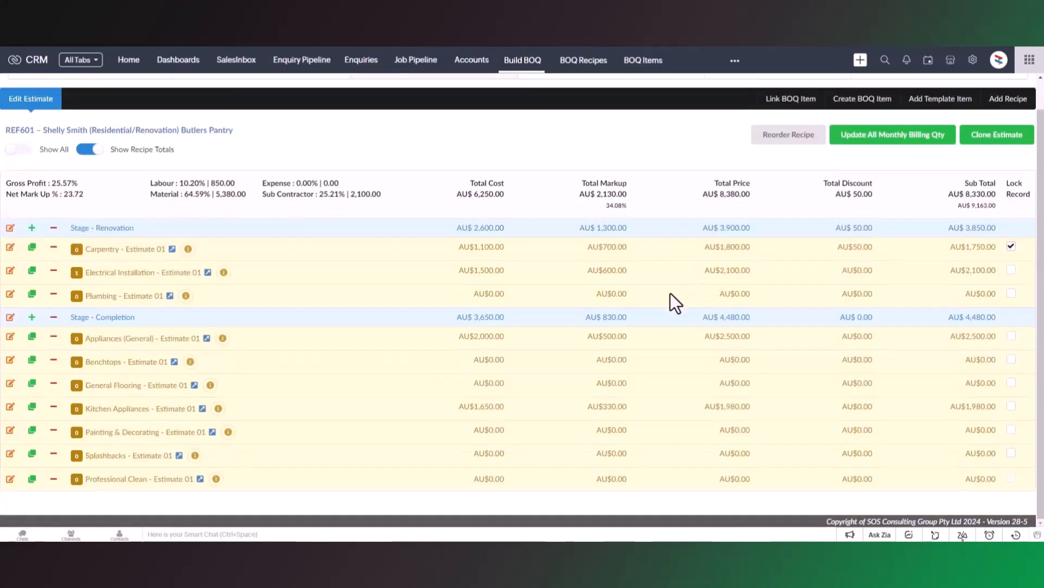
{"action": "left_click", "coordinate": [671, 293]}
{"action": "scroll", "coordinate": [671, 292], "scroll_direction": "down", "scroll_amount": 2}
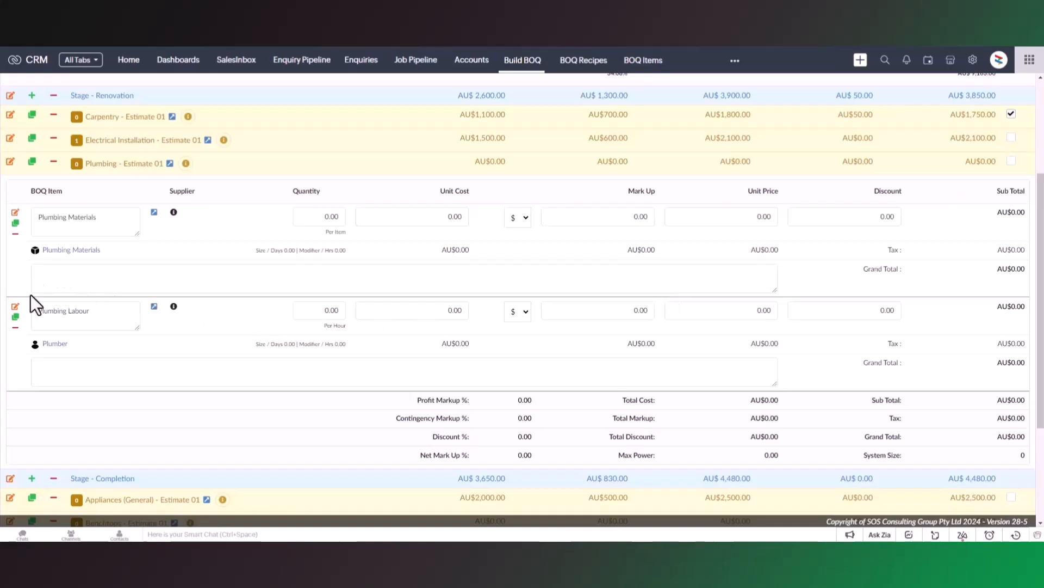
{"action": "left_click", "coordinate": [15, 306]}
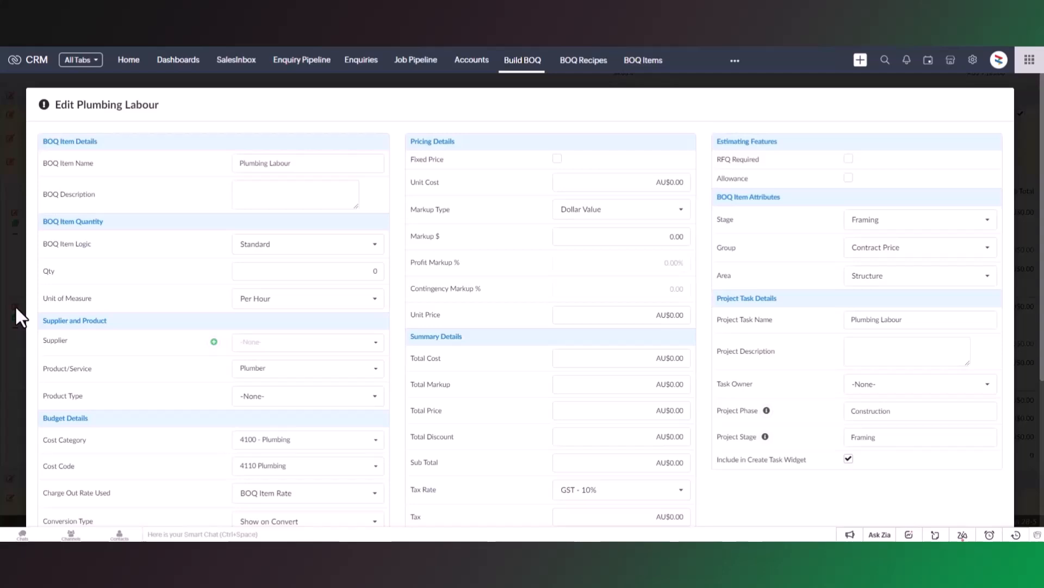
{"action": "scroll", "coordinate": [520, 299], "scroll_direction": "down", "scroll_amount": 2}
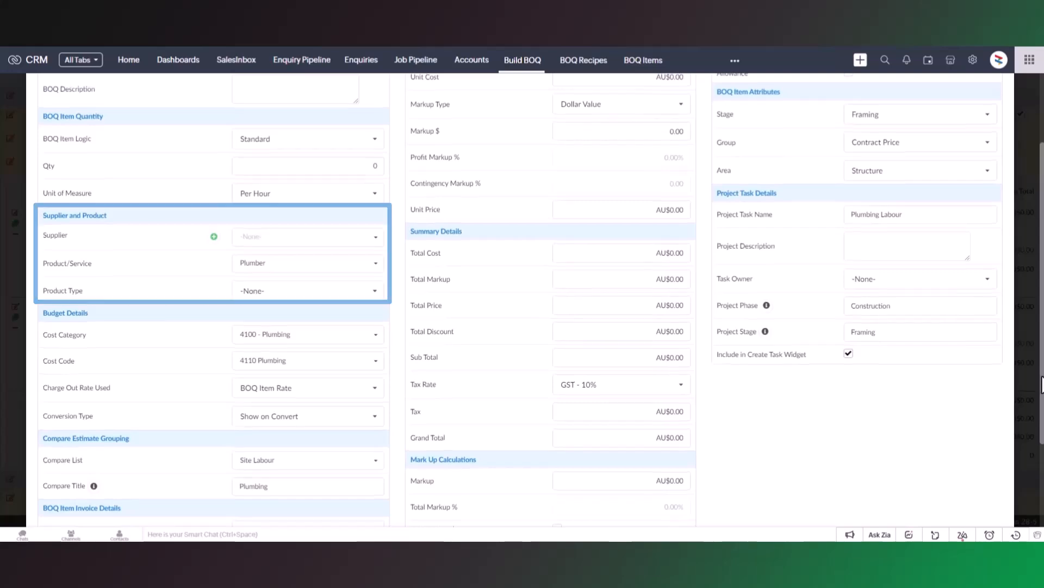
{"action": "scroll", "coordinate": [539, 299], "scroll_direction": "down", "scroll_amount": 2}
{"action": "scroll", "coordinate": [538, 300], "scroll_direction": "down", "scroll_amount": 2}
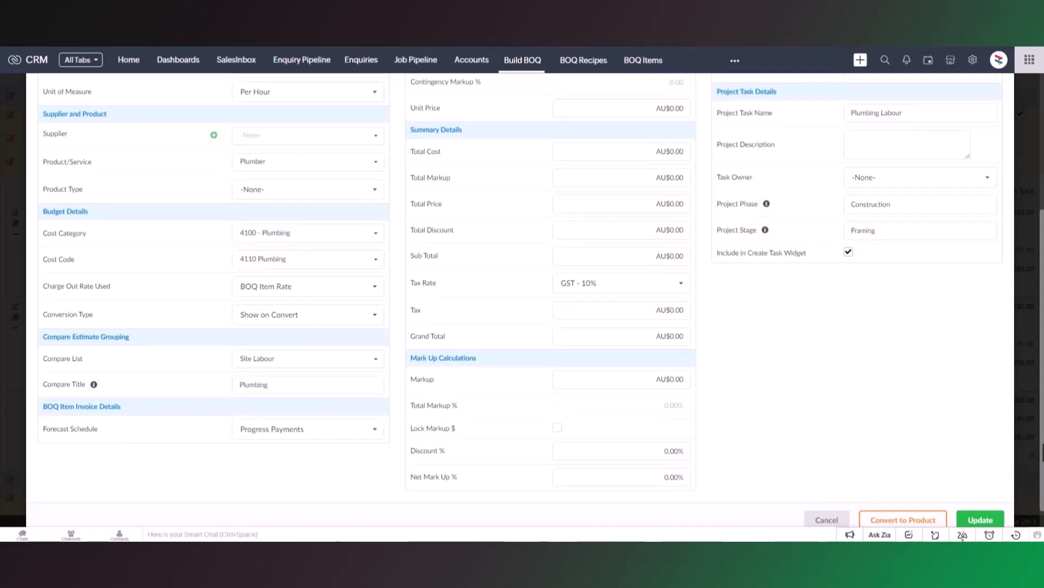
{"action": "left_click_drag", "start_coordinate": [1043, 445], "coordinate": [1023, 261]}
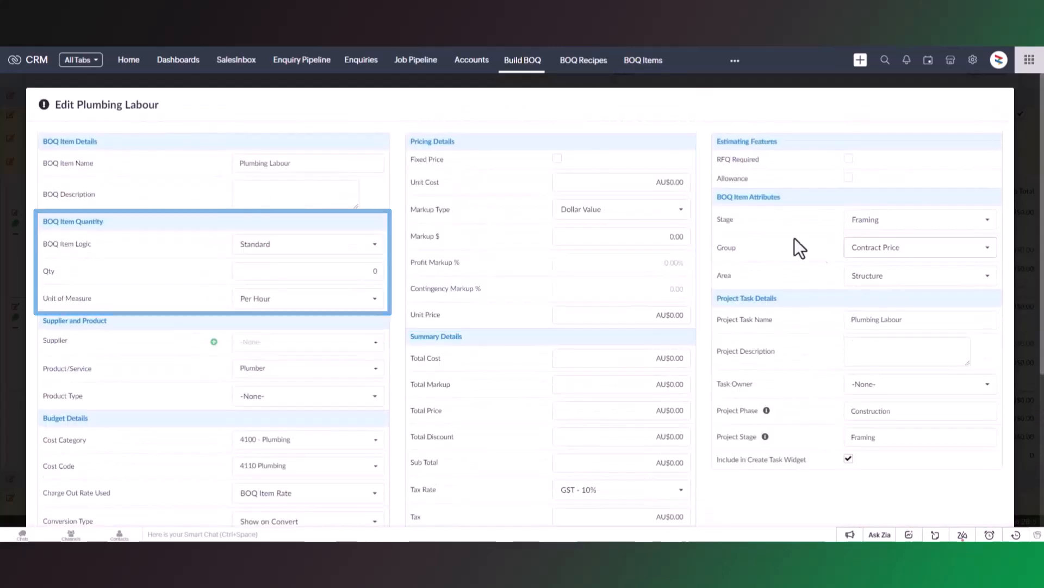
- Try the Overseas Product and Recurring settings as the BOQ item logic of Plumbing Labour
{"action": "left_click", "coordinate": [331, 248]}
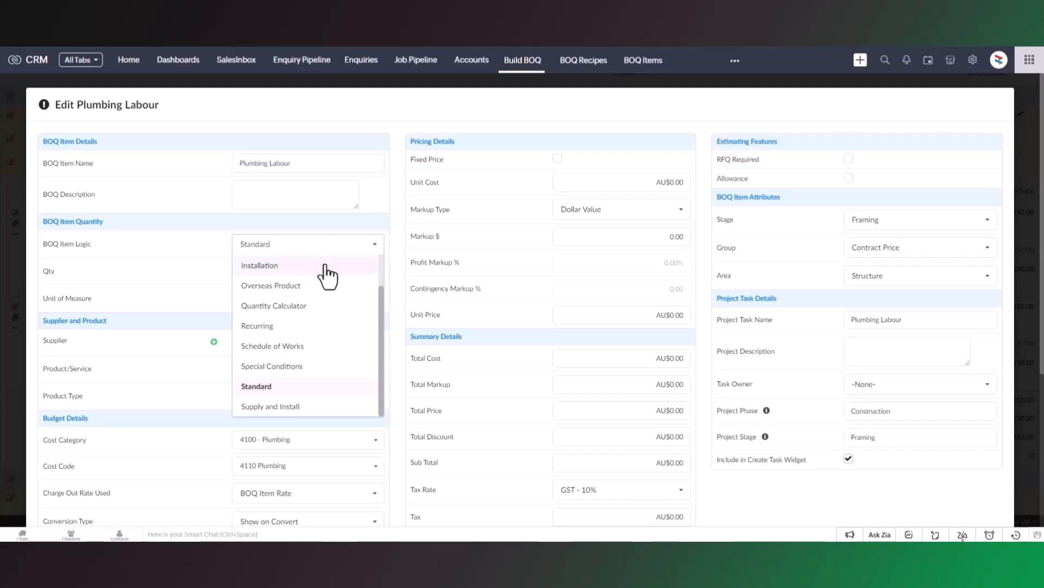
{"action": "left_click", "coordinate": [322, 286]}
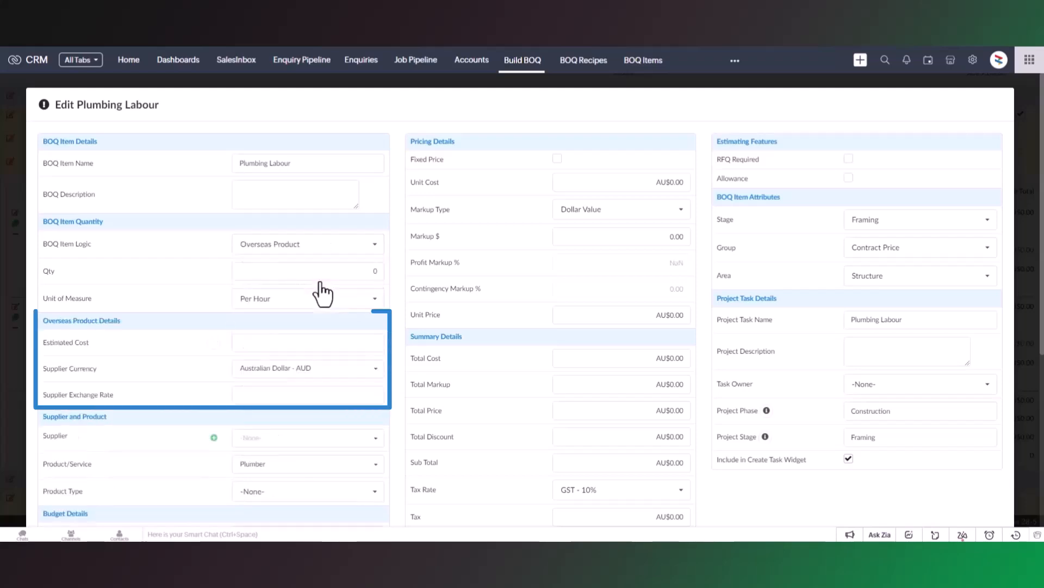
{"action": "left_click", "coordinate": [320, 248]}
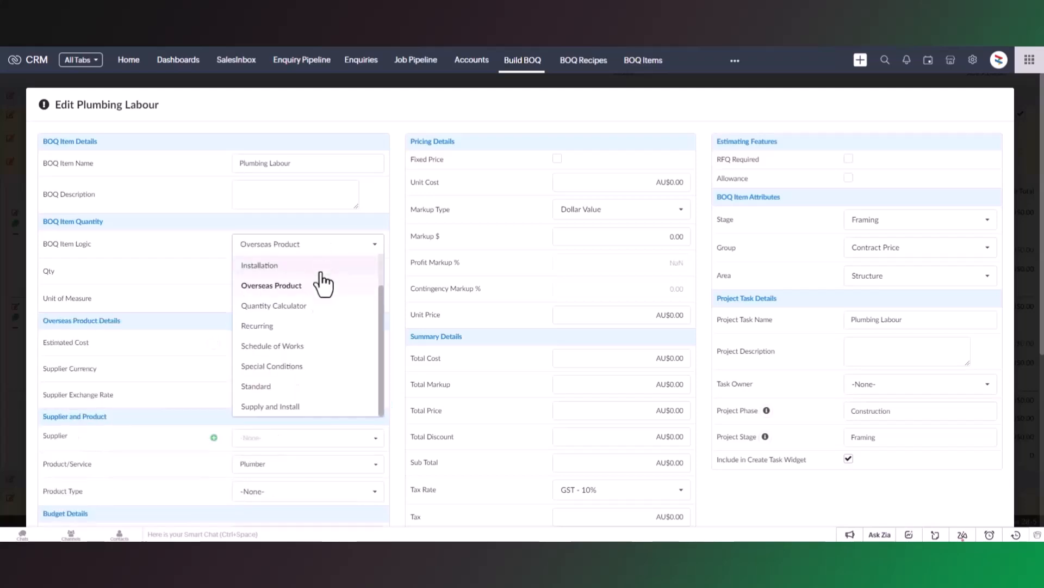
{"action": "left_click", "coordinate": [321, 326]}
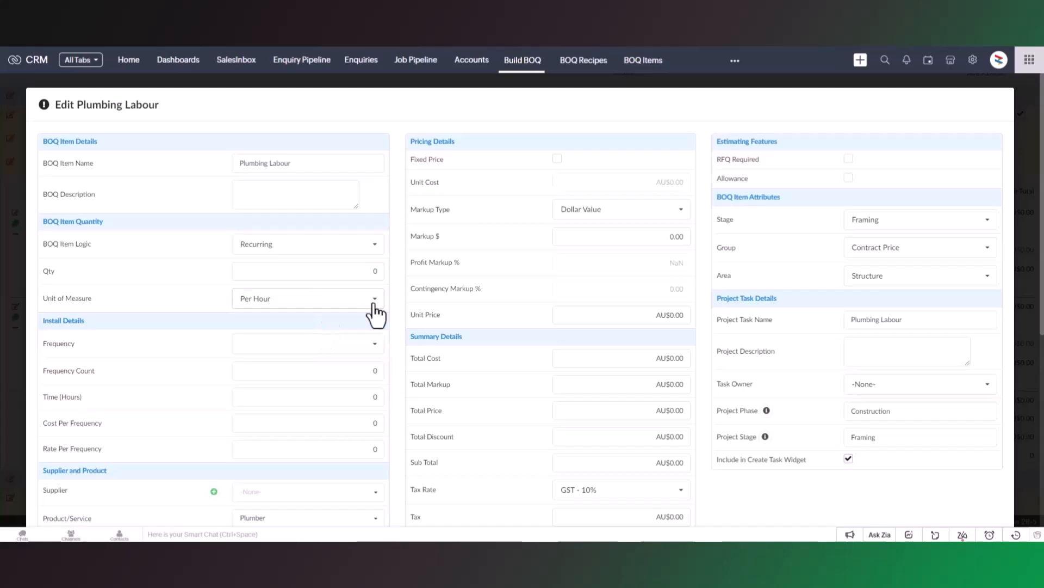
- Try marking Plumbing Labour as RFQ Required and Allowance, and view the new allowance form without creating an allowance
{"action": "left_click", "coordinate": [849, 159]}
{"action": "left_click", "coordinate": [849, 178]}
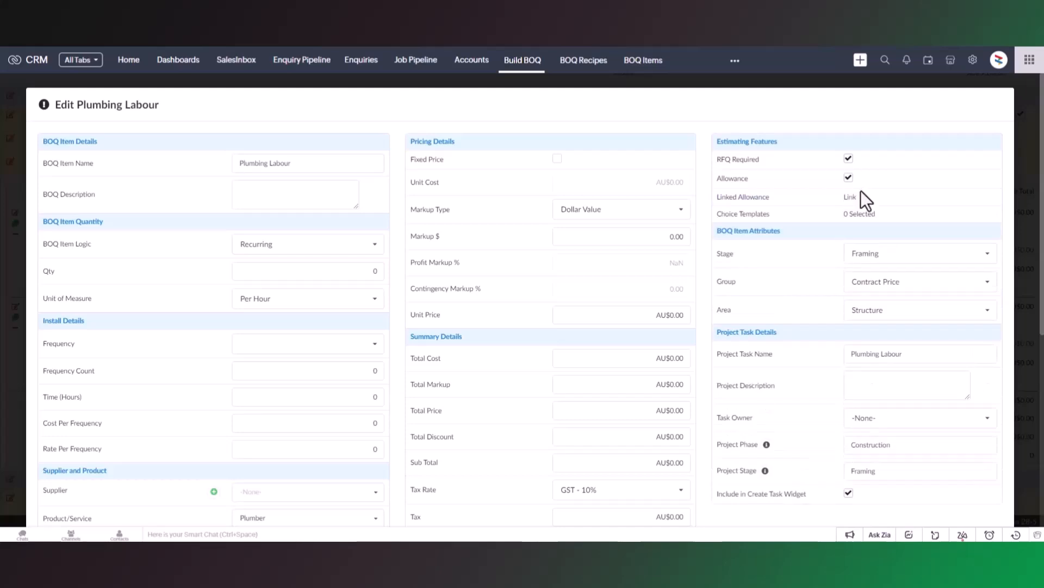
{"action": "left_click", "coordinate": [109, 159]}
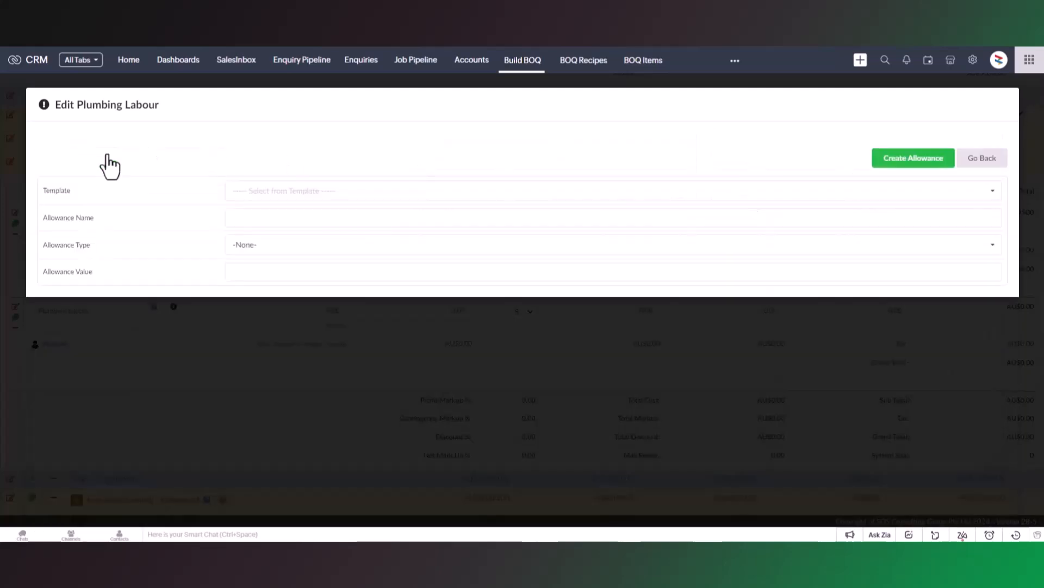
{"action": "left_click", "coordinate": [980, 158]}
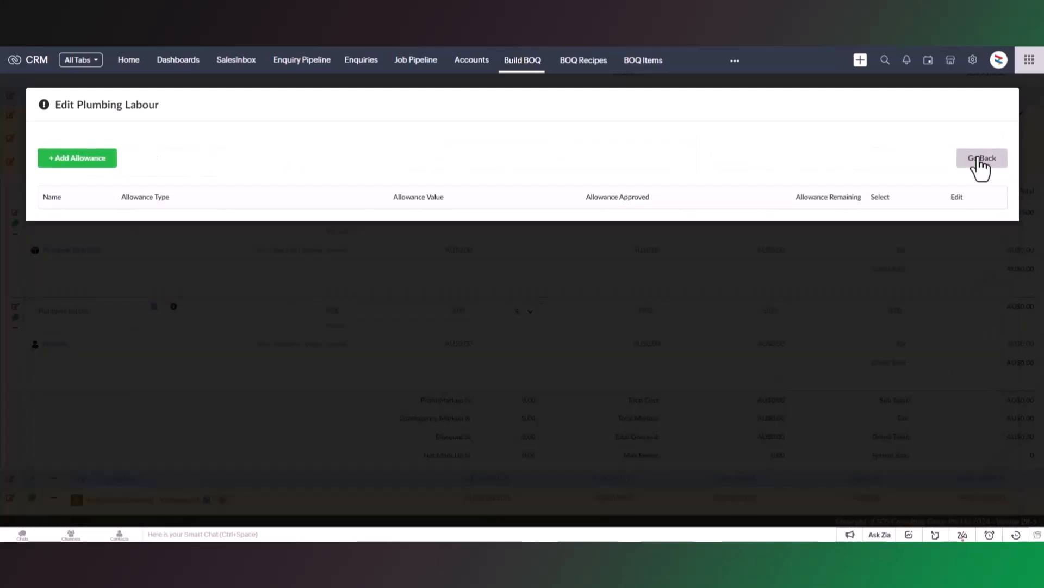
{"action": "left_click", "coordinate": [980, 159]}
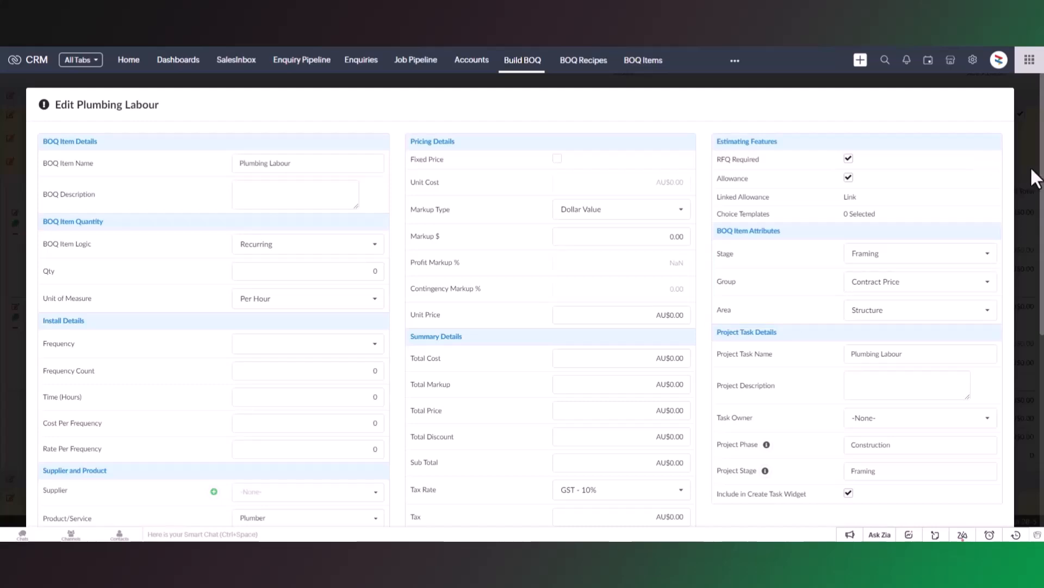
{"action": "scroll", "coordinate": [1034, 177], "scroll_direction": "down", "scroll_amount": 2}
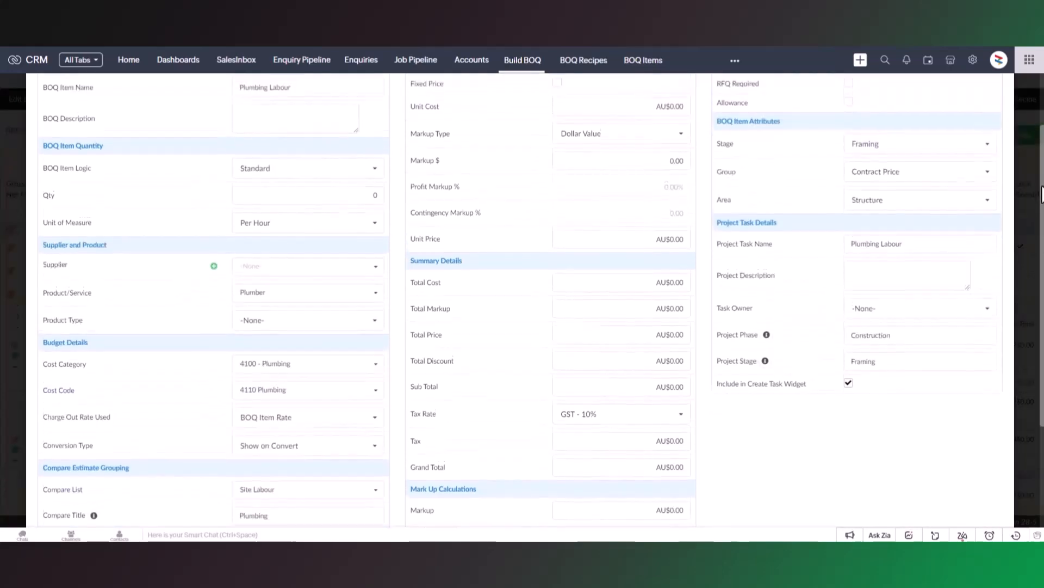
{"action": "scroll", "coordinate": [520, 299], "scroll_direction": "up", "scroll_amount": 1}
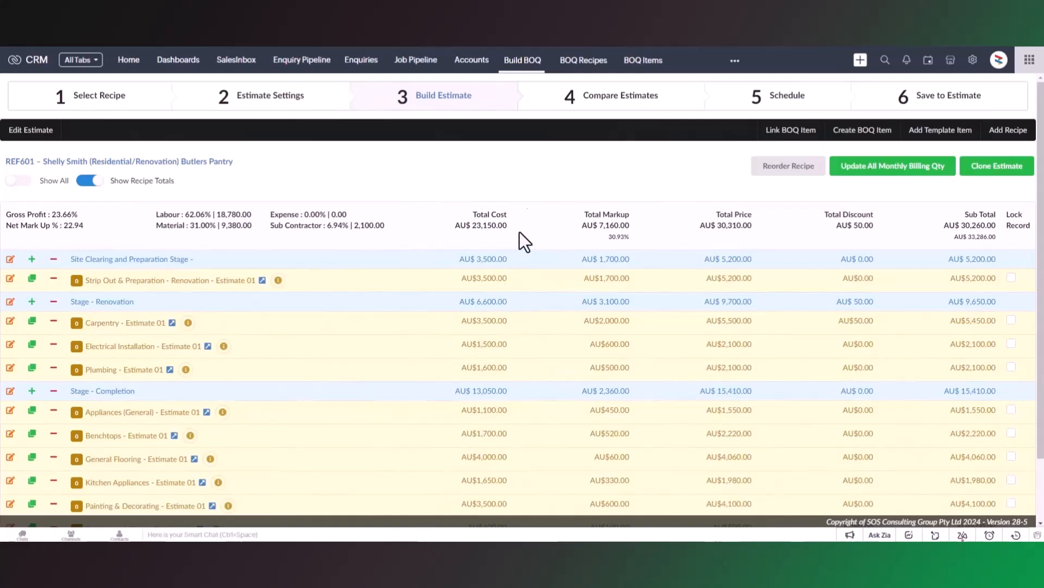
- Compare the estimate by cost type and hide the individual lines so only the group totals show
{"action": "left_click", "coordinate": [572, 101]}
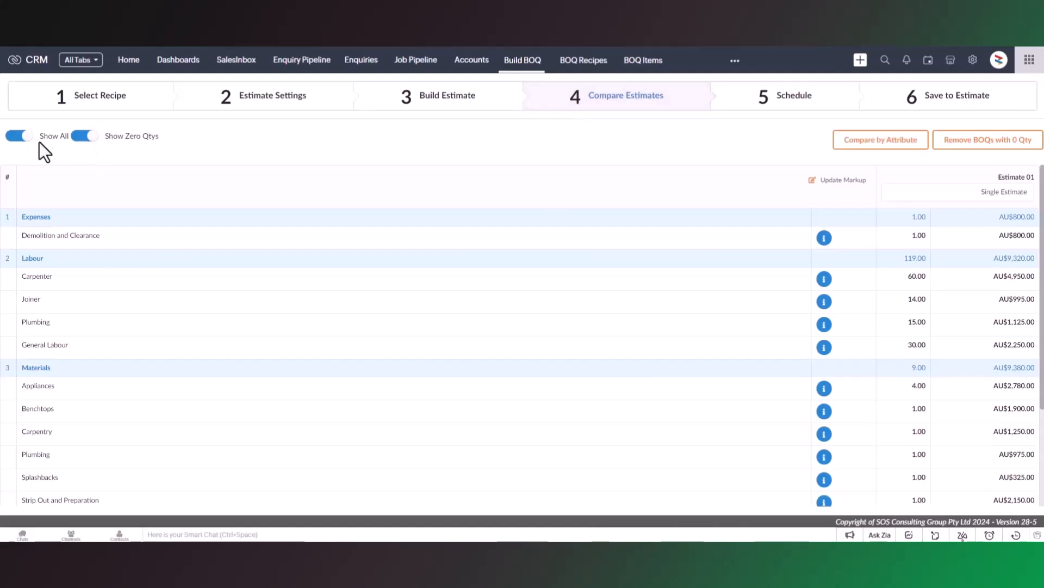
{"action": "left_click", "coordinate": [9, 137]}
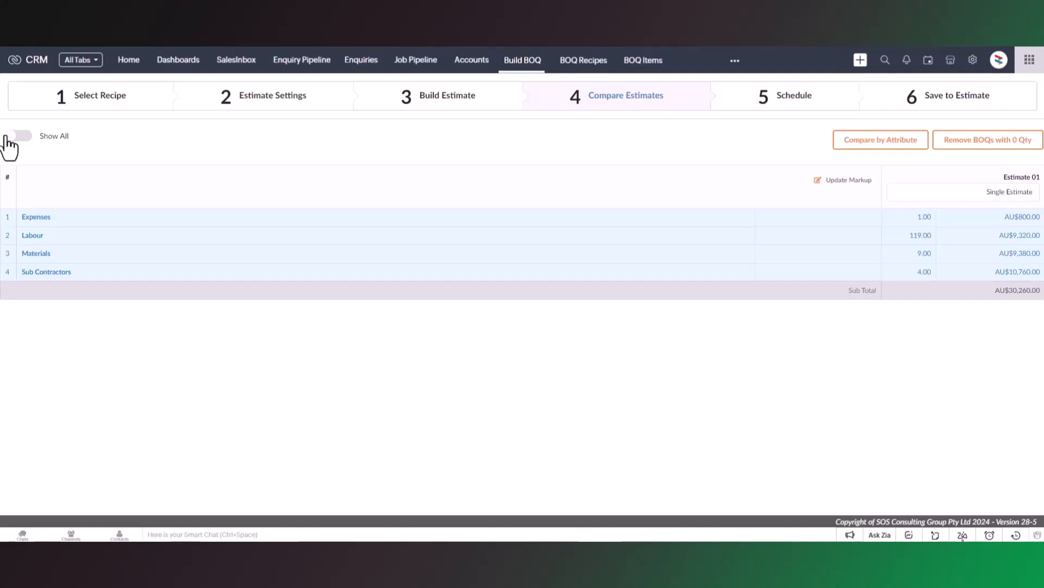
- Expand the Labour, Materials and Expenses groups of the comparison to view their individual lines
{"action": "left_click", "coordinate": [202, 237]}
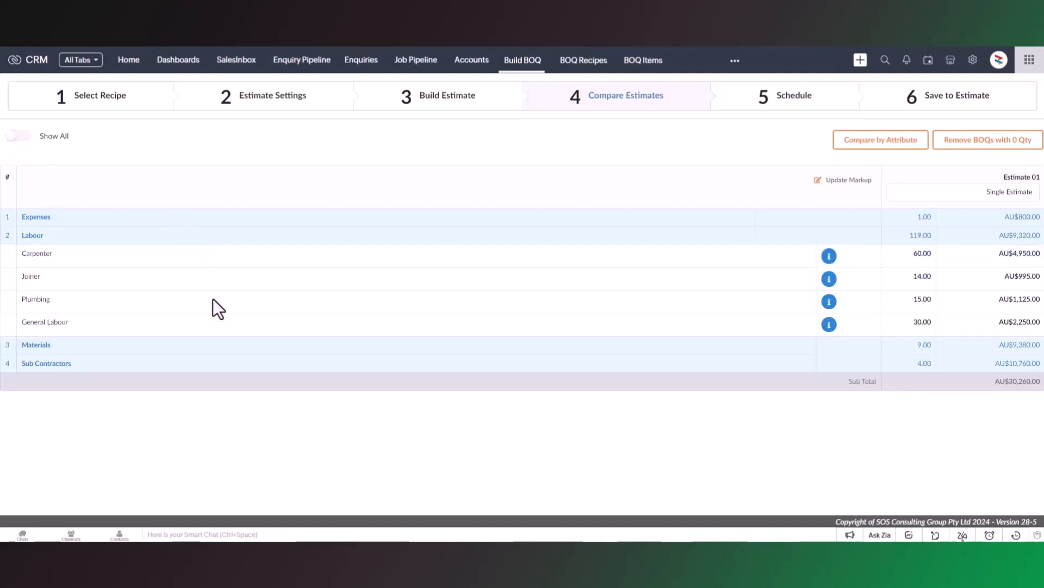
{"action": "left_click", "coordinate": [214, 345]}
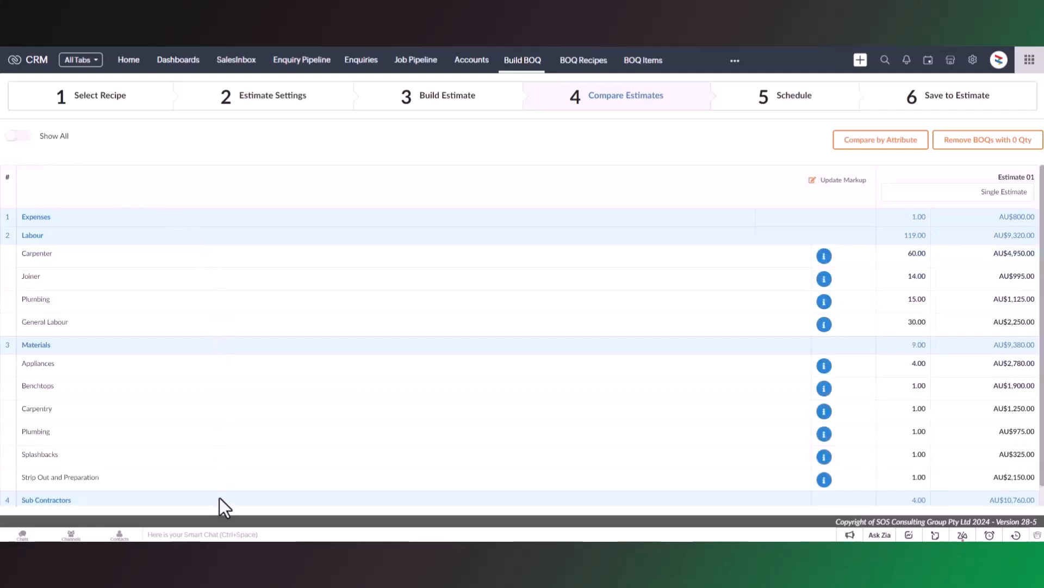
{"action": "left_click", "coordinate": [220, 216]}
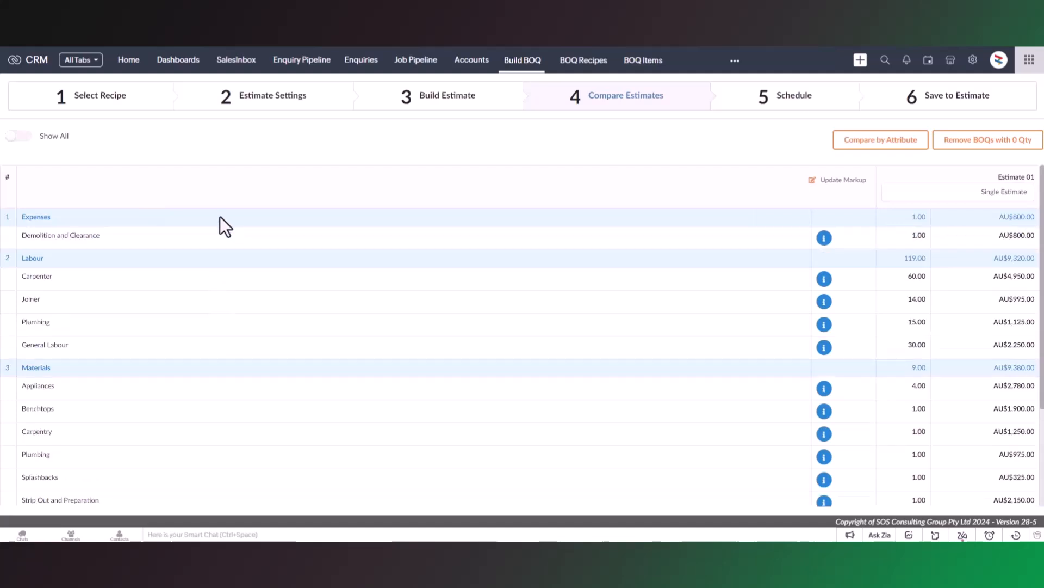
- Set the Benchtops Labour item of the Joiner line to a unit price of AU$90.00 and a quantity of 8, and update the estimate
{"action": "left_click", "coordinate": [825, 302]}
{"action": "left_click", "coordinate": [427, 275]}
{"action": "left_click", "coordinate": [487, 272]}
{"action": "key", "text": "Delete"}
{"action": "type", "text": "90"}
{"action": "key", "text": "Tab"}
{"action": "type", "text": "8"}
{"action": "left_click", "coordinate": [678, 289]}
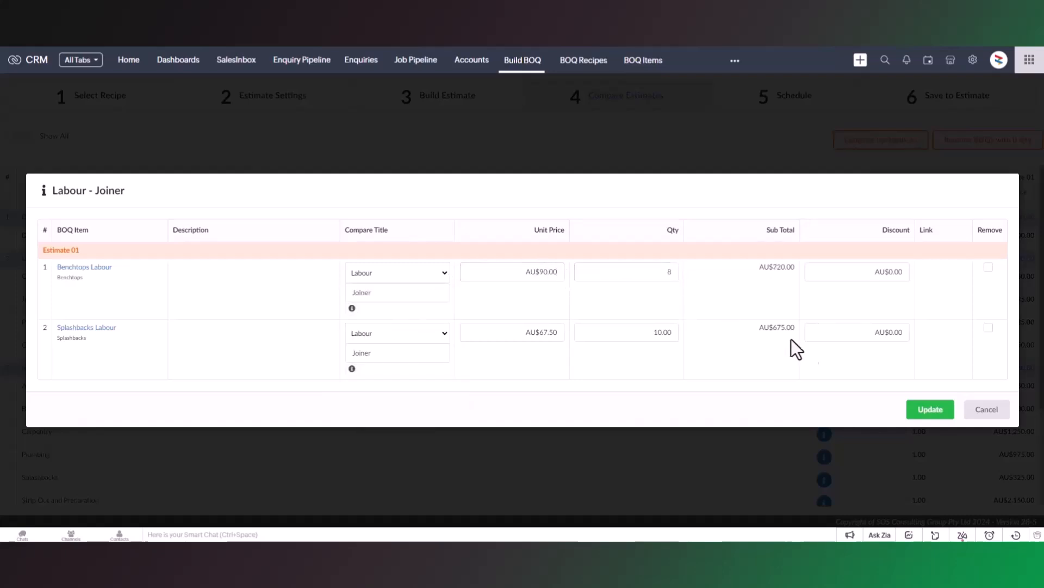
{"action": "left_click", "coordinate": [912, 414]}
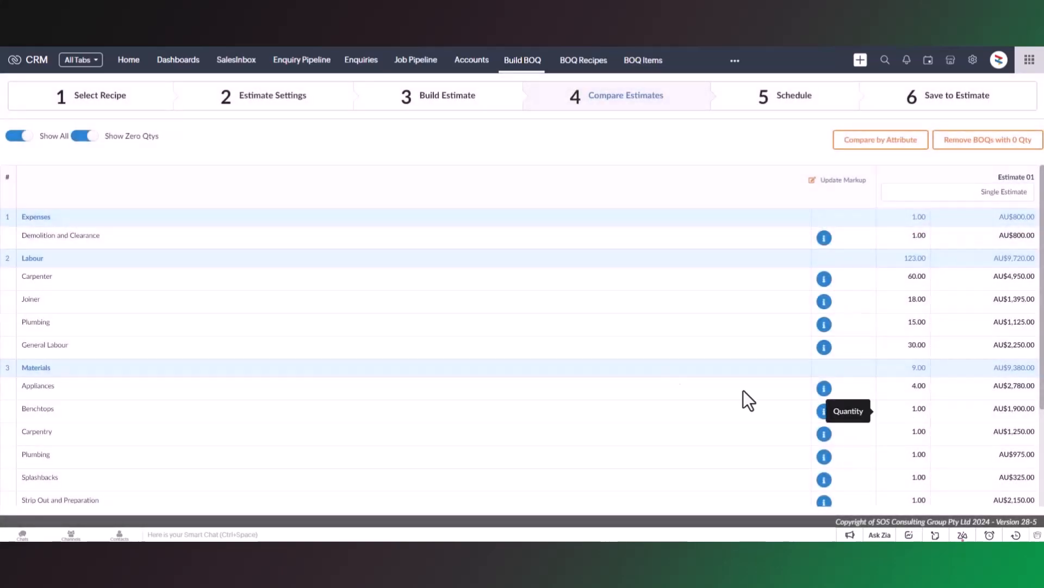
- Set the profit markup of Estimate 01 to 35%, save the change and show only the group totals
{"action": "left_click", "coordinate": [9, 139]}
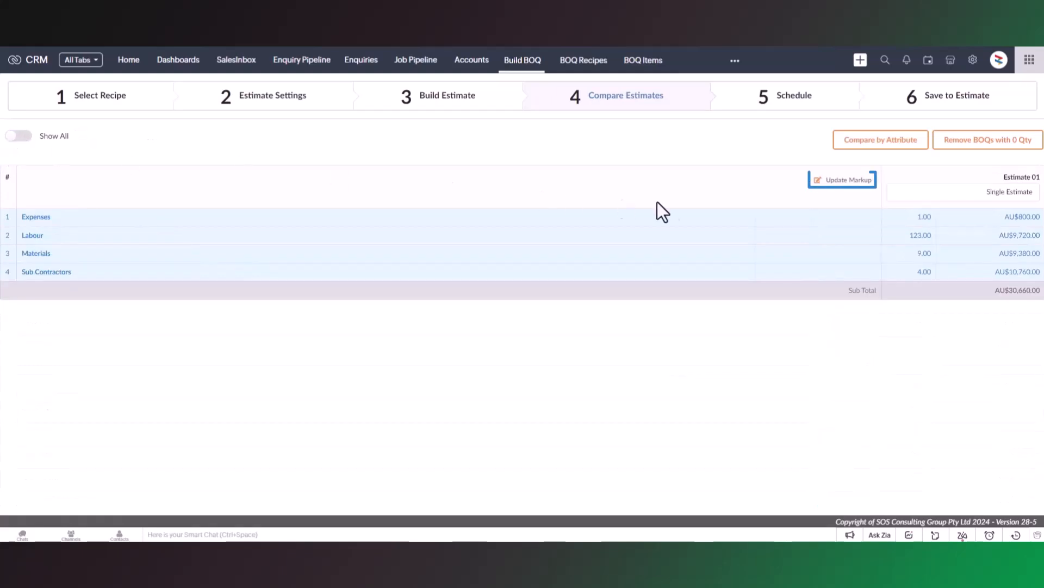
{"action": "left_click", "coordinate": [825, 184]}
{"action": "double_click", "coordinate": [1026, 293]}
{"action": "type", "text": "35"}
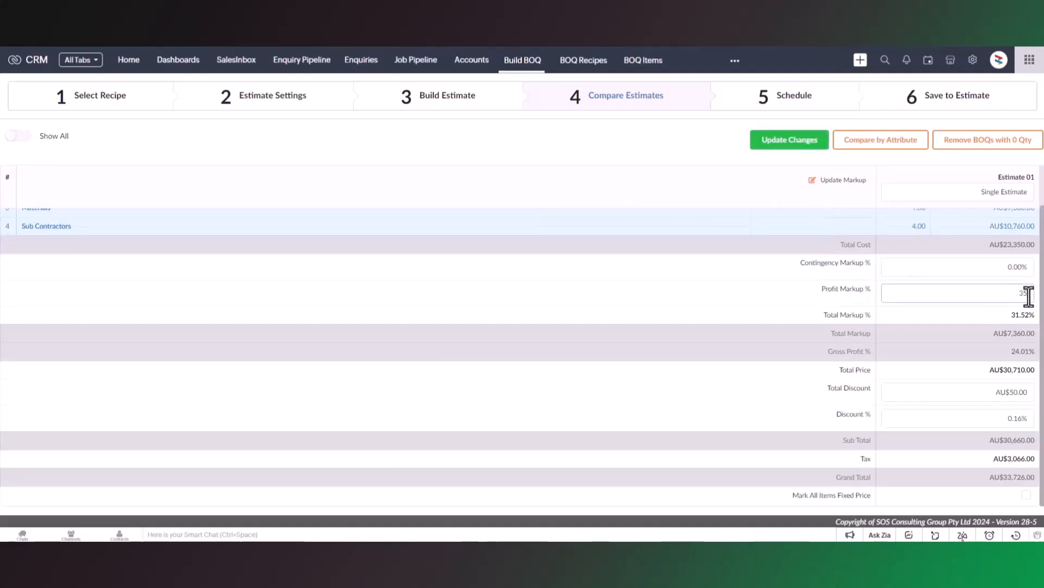
{"action": "left_click", "coordinate": [755, 147]}
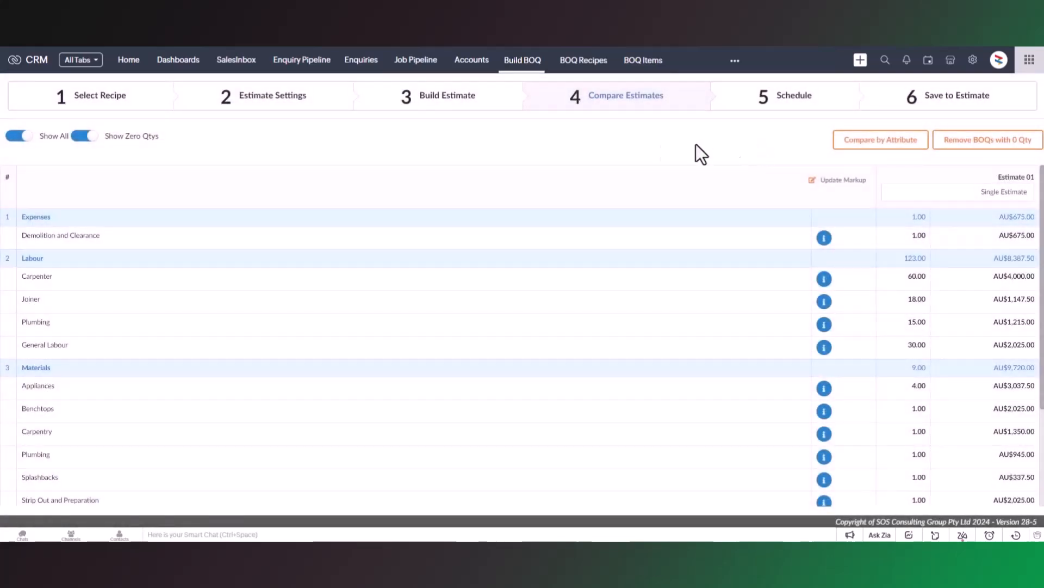
{"action": "left_click", "coordinate": [18, 136]}
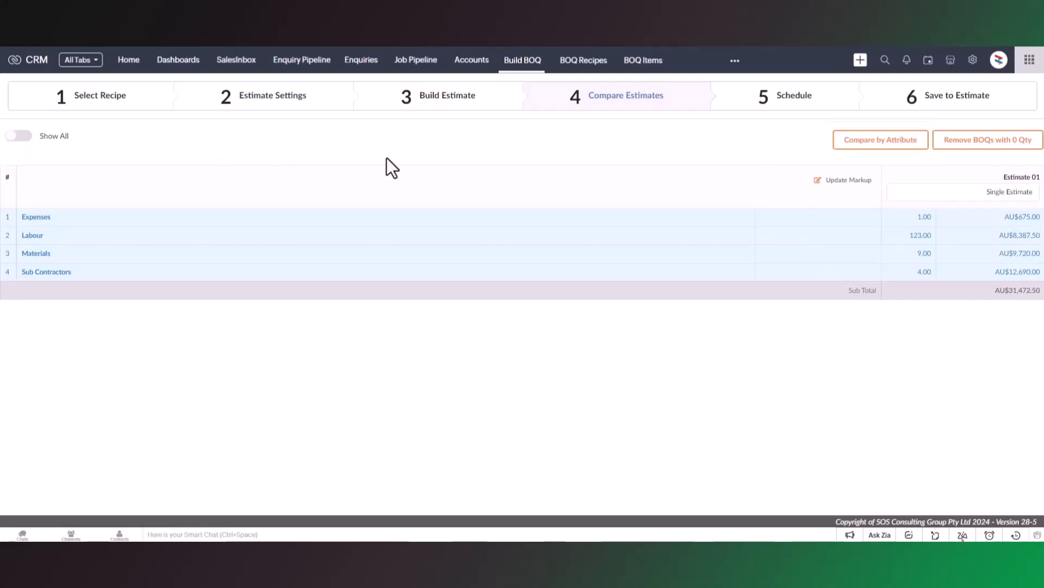
- Compare the estimate by product attribute, set the markup to 25% for Benchtops and 20% for Electrical, and save the changes
{"action": "left_click", "coordinate": [849, 142]}
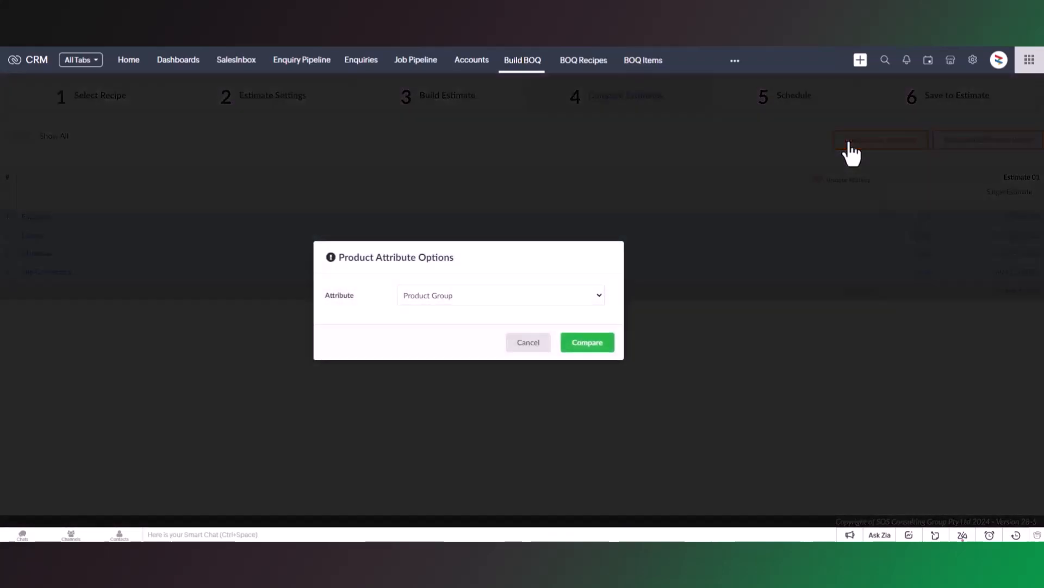
{"action": "left_click", "coordinate": [594, 299]}
{"action": "left_click", "coordinate": [588, 329]}
{"action": "left_click", "coordinate": [590, 348]}
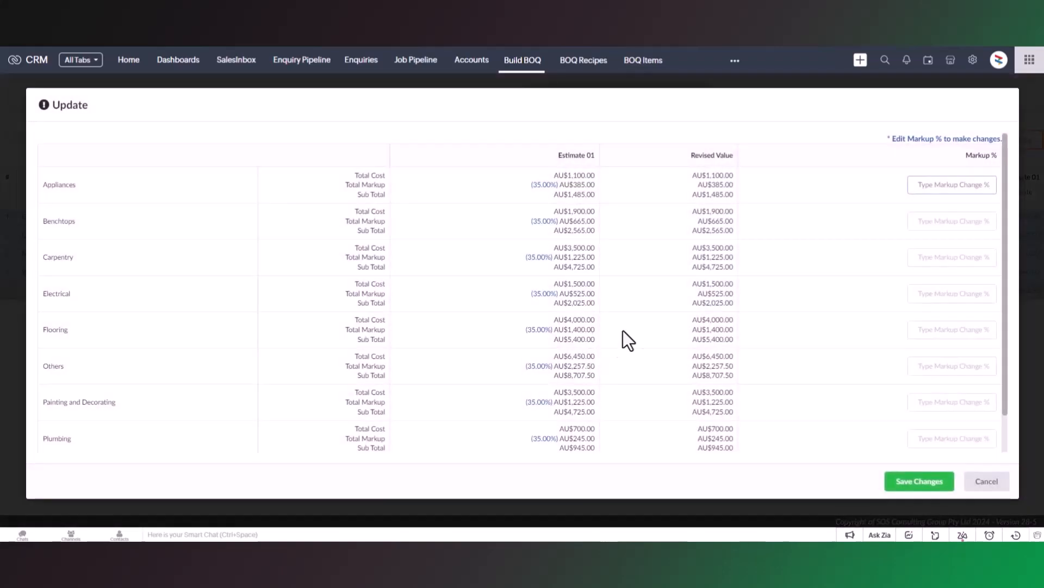
{"action": "left_click", "coordinate": [957, 215]}
{"action": "type", "text": "25"}
{"action": "left_click", "coordinate": [952, 294]}
{"action": "type", "text": "20"}
{"action": "left_click", "coordinate": [873, 480]}
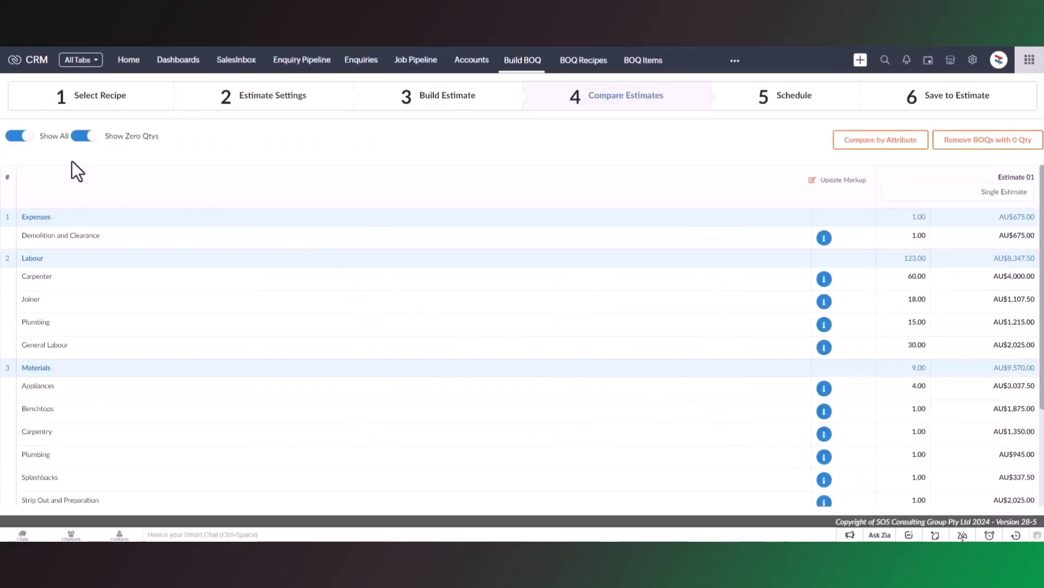
{"action": "left_click", "coordinate": [18, 136]}
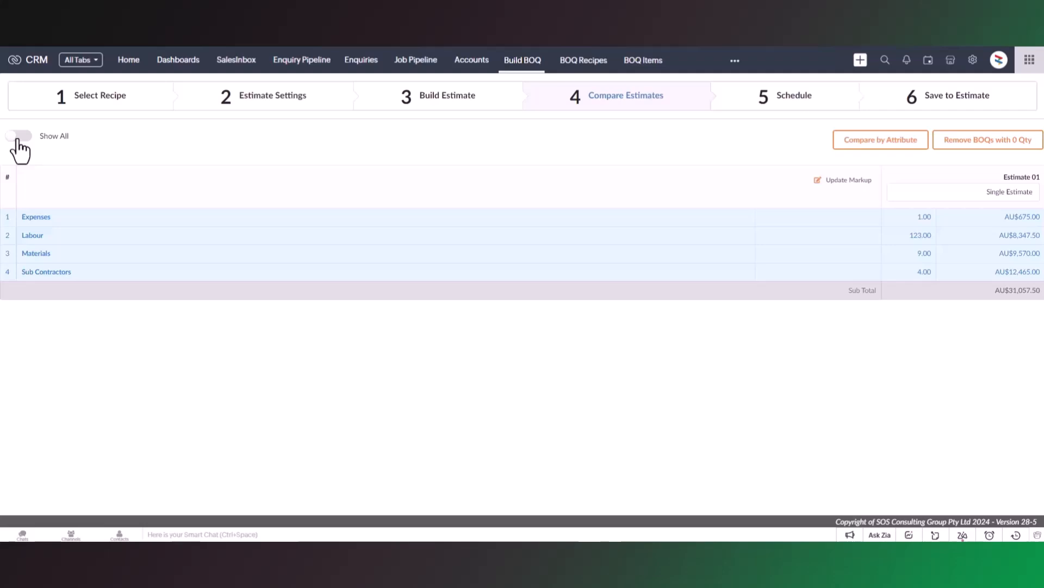
- Clone Estimate 01 to Estimate 02 and compare the group totals of both estimates
{"action": "left_click", "coordinate": [441, 101]}
{"action": "left_click", "coordinate": [1012, 171]}
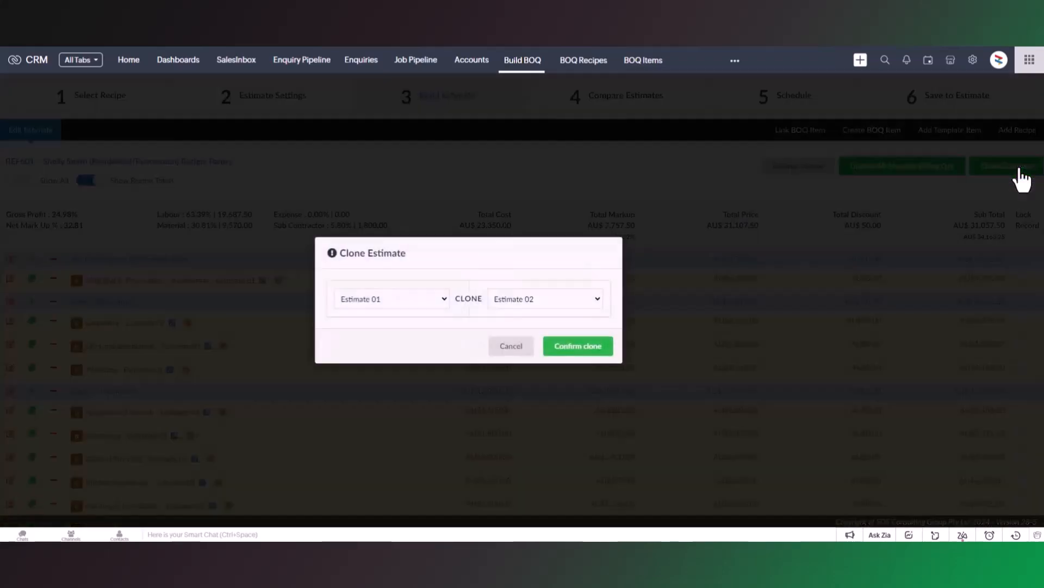
{"action": "left_click", "coordinate": [590, 344]}
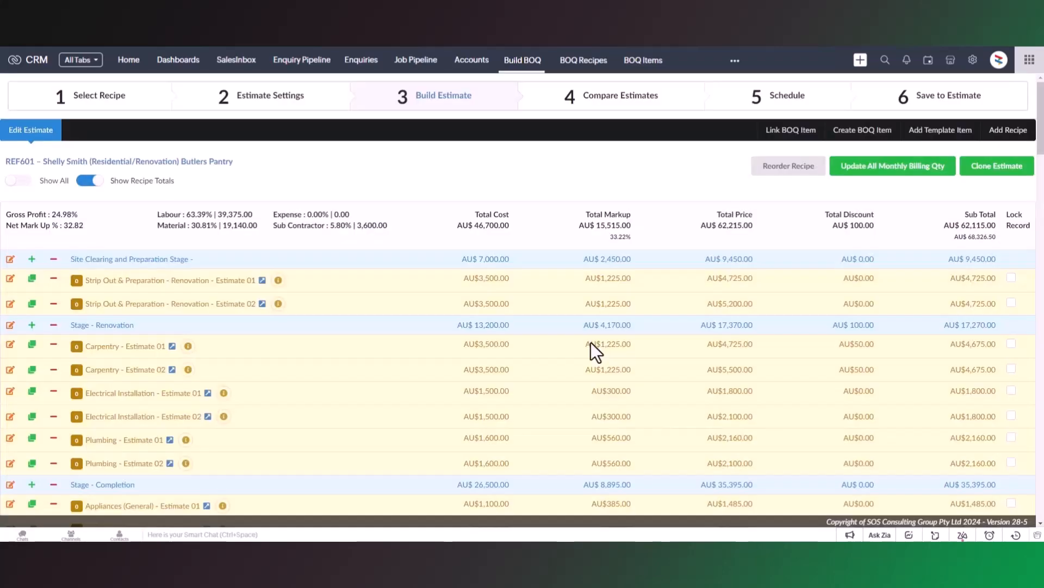
{"action": "left_click", "coordinate": [625, 105]}
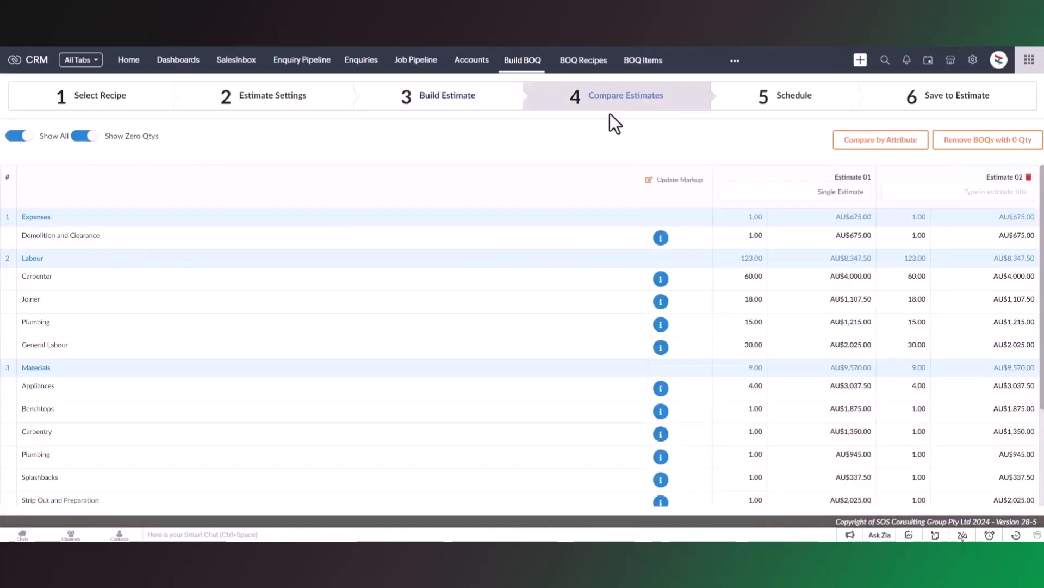
{"action": "left_click", "coordinate": [12, 137]}
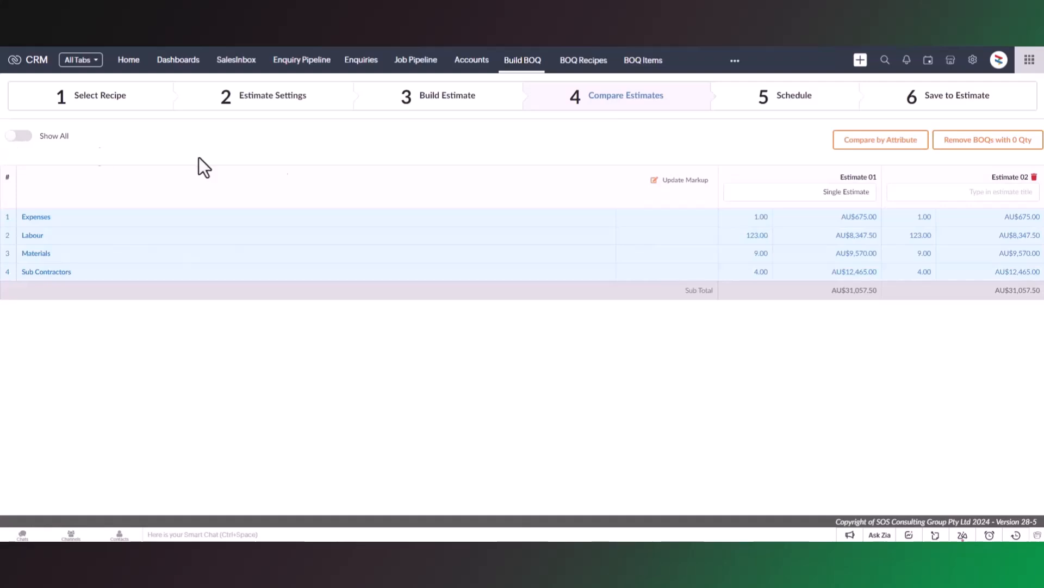
- Delete Estimate 02 from the comparison
{"action": "left_click", "coordinate": [1034, 177]}
{"action": "left_click", "coordinate": [535, 339]}
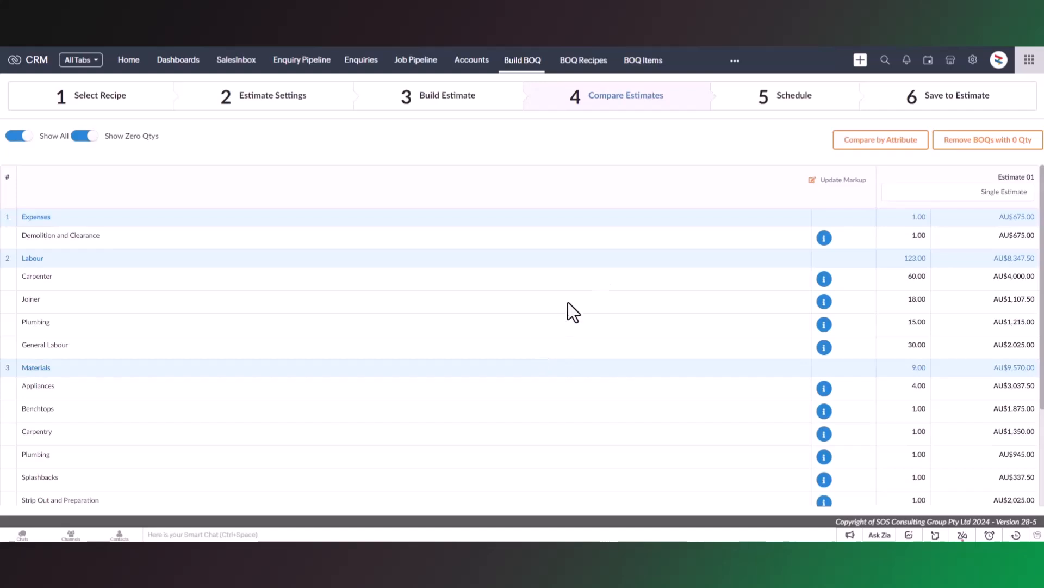
- Examine the milestone assignments of the BOQ items and the milestone start and end date form without scheduling anything
{"action": "left_click", "coordinate": [752, 109]}
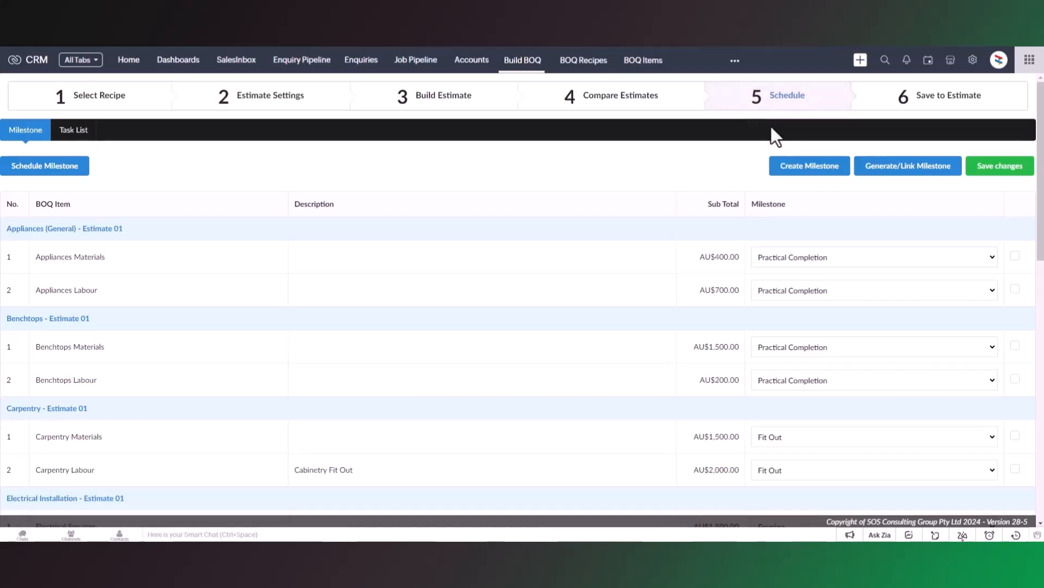
{"action": "left_click", "coordinate": [68, 170]}
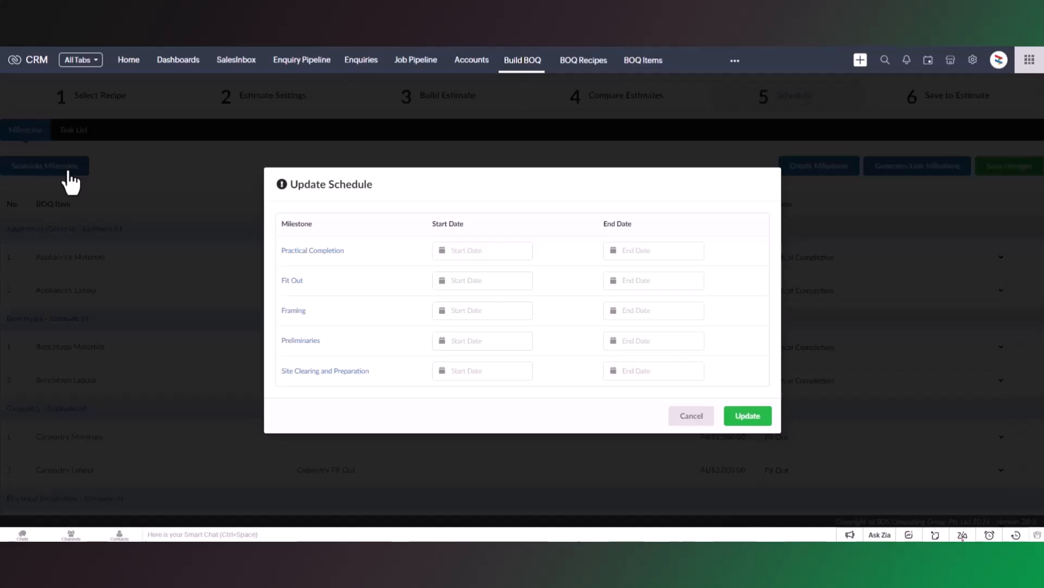
{"action": "left_click", "coordinate": [687, 416]}
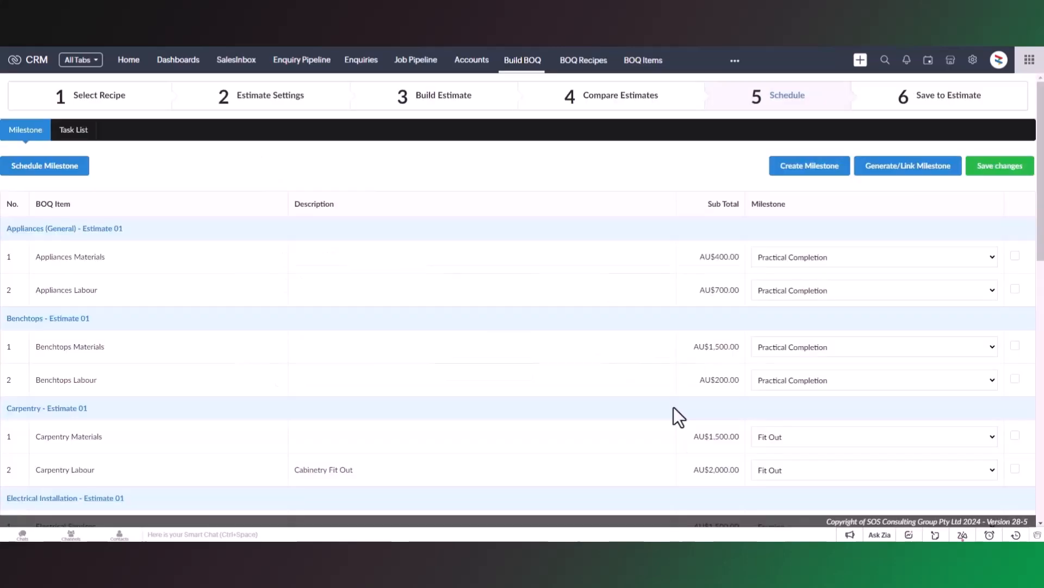
- Save the BOQ to the estimate, keeping Delete as the action for the Windows and Doors (General) recipe
{"action": "left_click", "coordinate": [862, 110]}
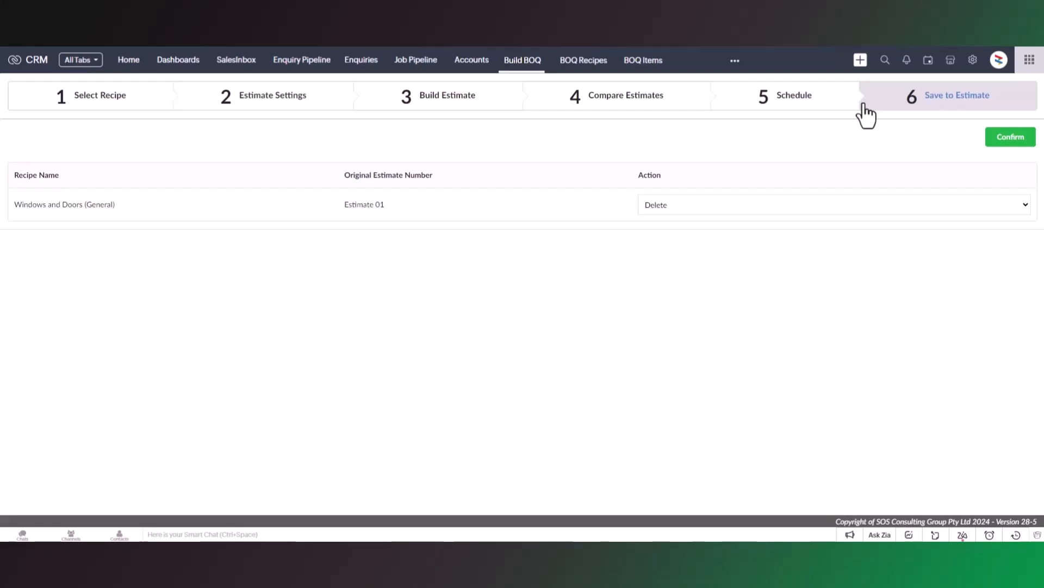
{"action": "left_click", "coordinate": [890, 207]}
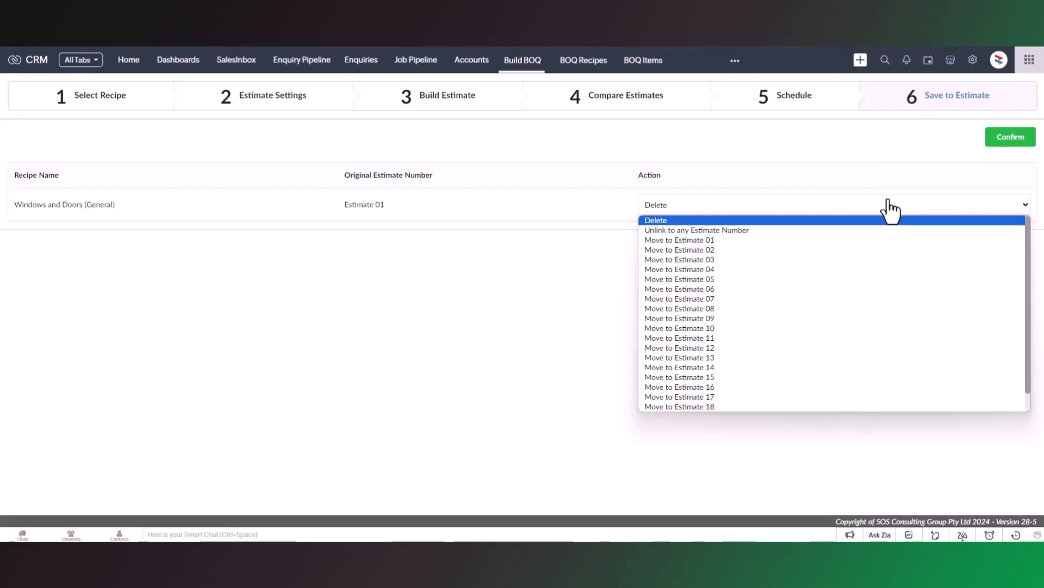
{"action": "left_click", "coordinate": [890, 209]}
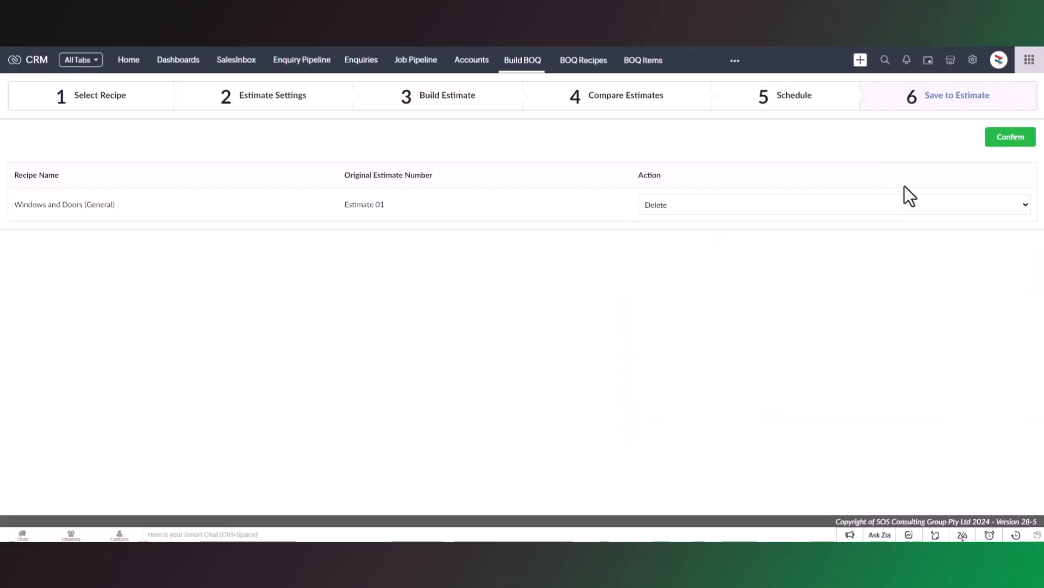
{"action": "left_click", "coordinate": [1003, 138]}
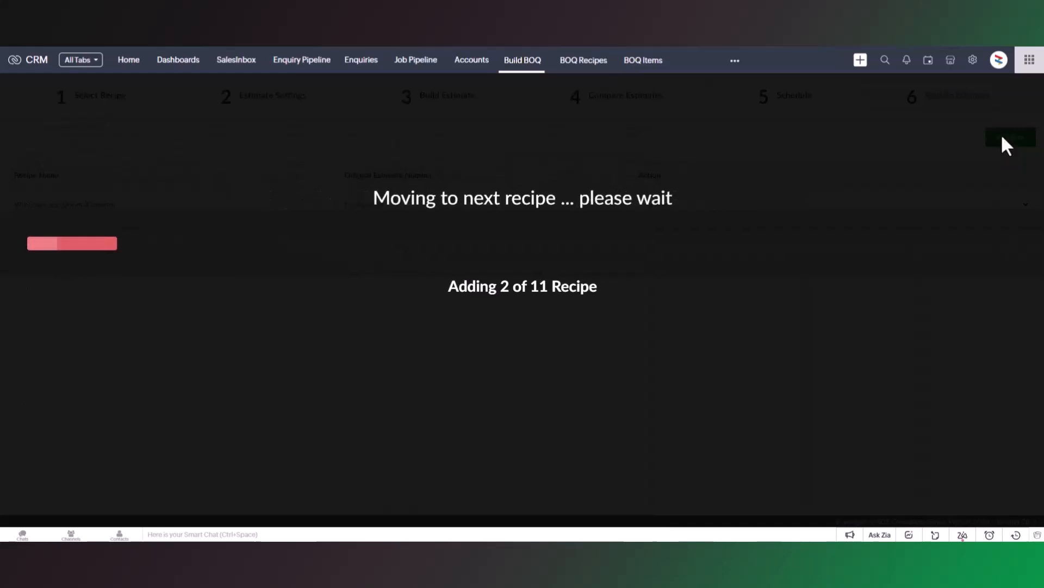